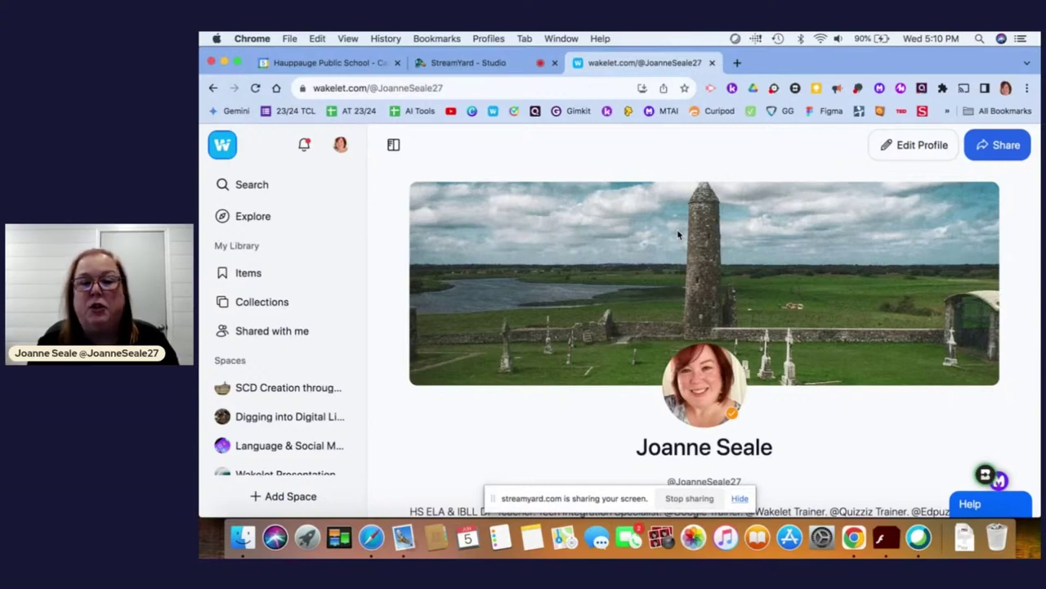
Open the "Hello to Hyperdocs!" collection from the profile's Teaching Resources section.
{"action": "scroll", "coordinate": [754, 303], "scroll_direction": "down", "scroll_amount": 3}
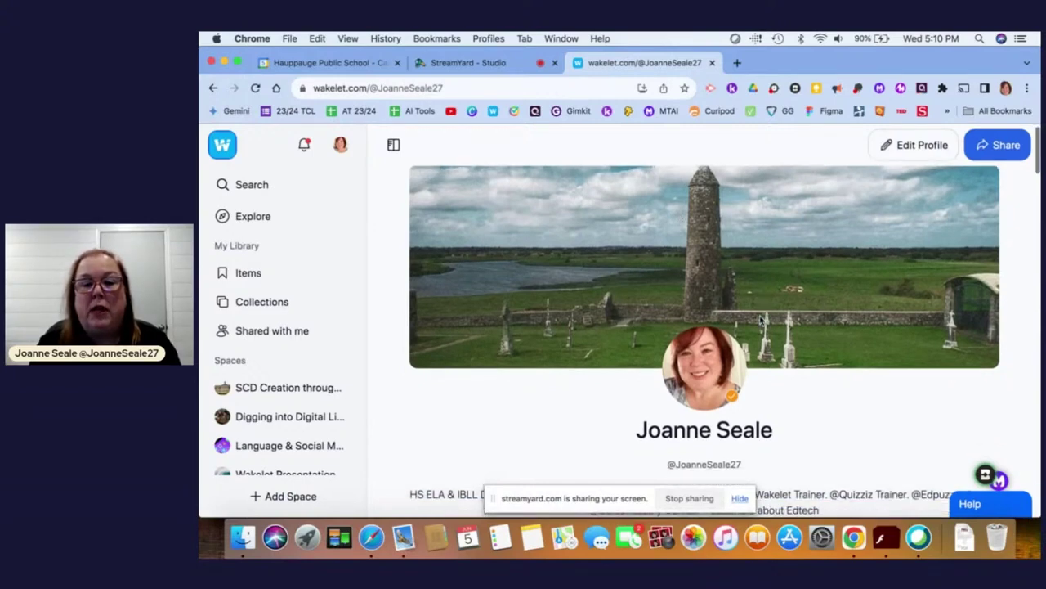
{"action": "scroll", "coordinate": [813, 365], "scroll_direction": "down", "scroll_amount": 1}
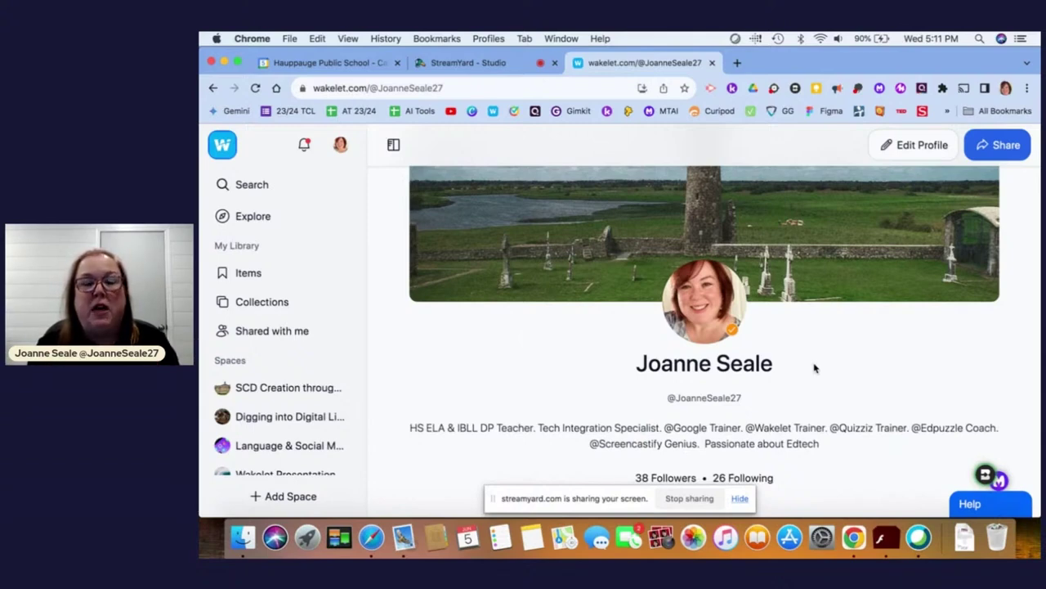
{"action": "scroll", "coordinate": [814, 368], "scroll_direction": "down", "scroll_amount": 6}
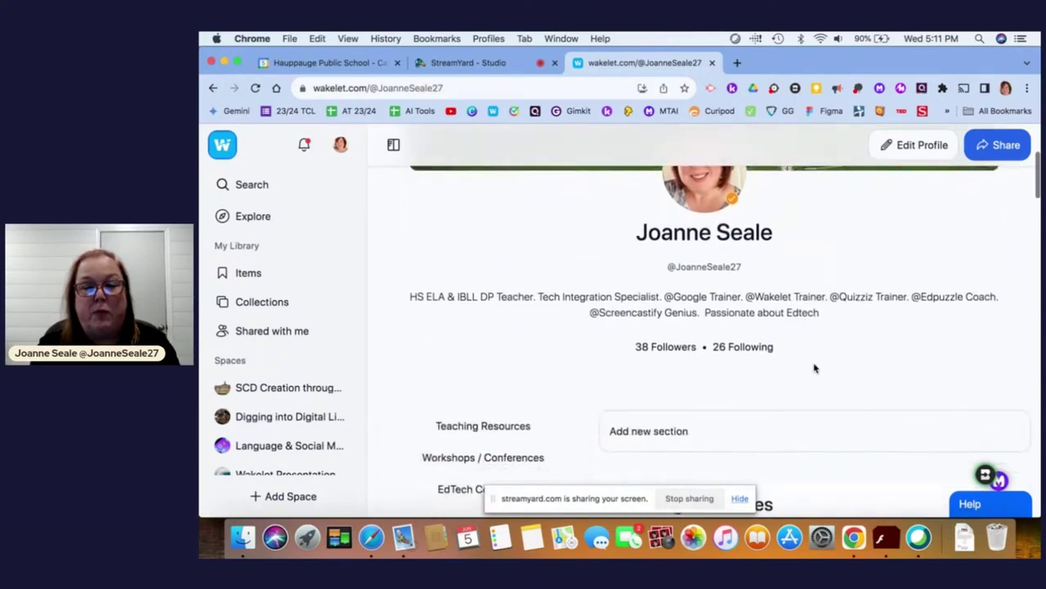
{"action": "scroll", "coordinate": [814, 368], "scroll_direction": "down", "scroll_amount": 10}
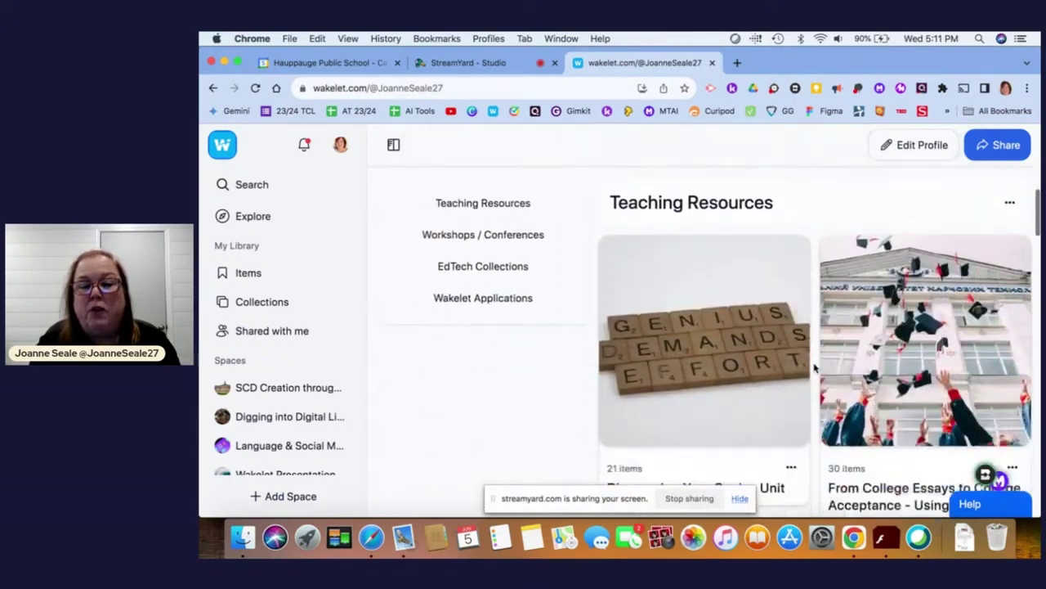
{"action": "scroll", "coordinate": [815, 368], "scroll_direction": "down", "scroll_amount": 5}
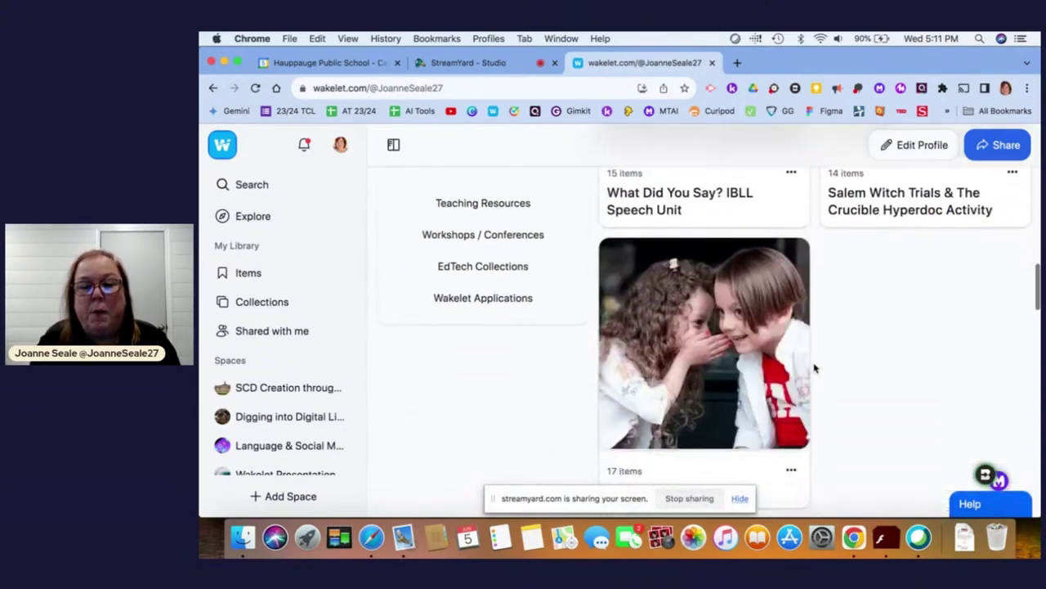
{"action": "left_click", "coordinate": [710, 325]}
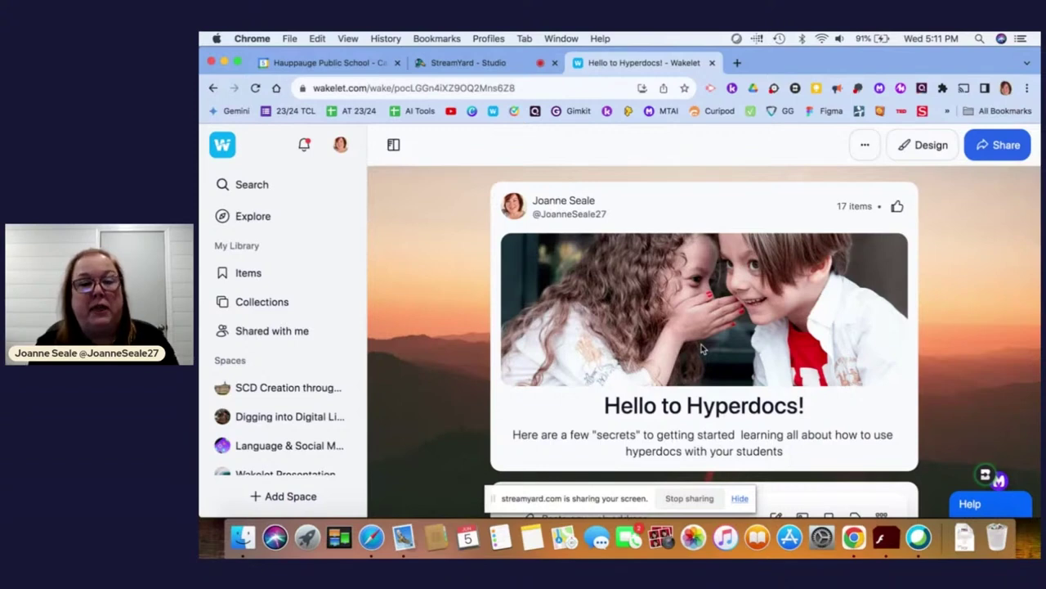
Review the collection's introduction and the articles, podcasts and videos under "Why Student Choice is Important?".
{"action": "scroll", "coordinate": [969, 371], "scroll_direction": "down", "scroll_amount": 2}
{"action": "scroll", "coordinate": [969, 372], "scroll_direction": "up", "scroll_amount": 1}
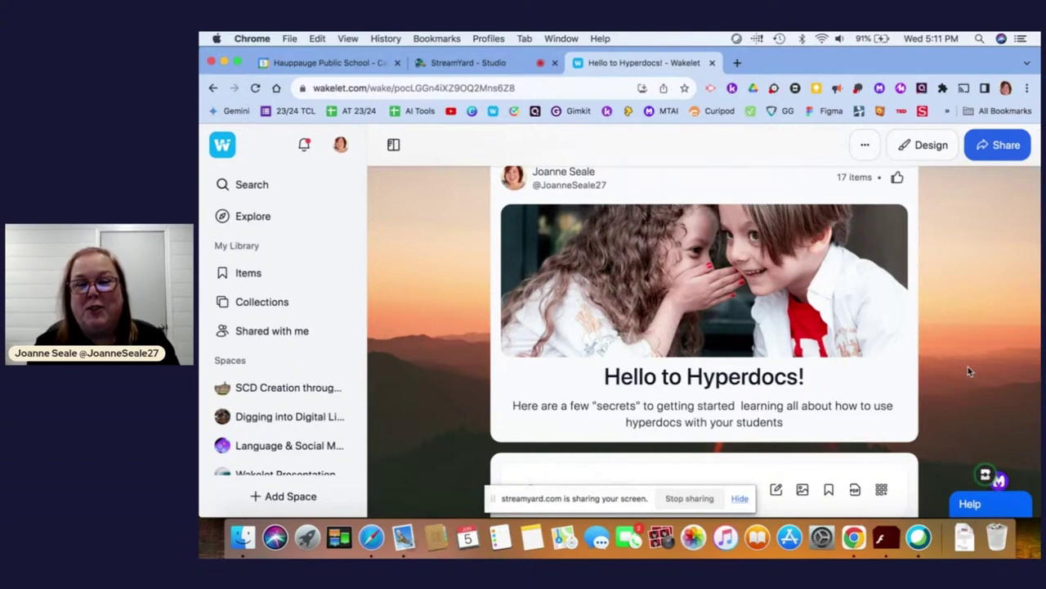
{"action": "scroll", "coordinate": [968, 371], "scroll_direction": "down", "scroll_amount": 1}
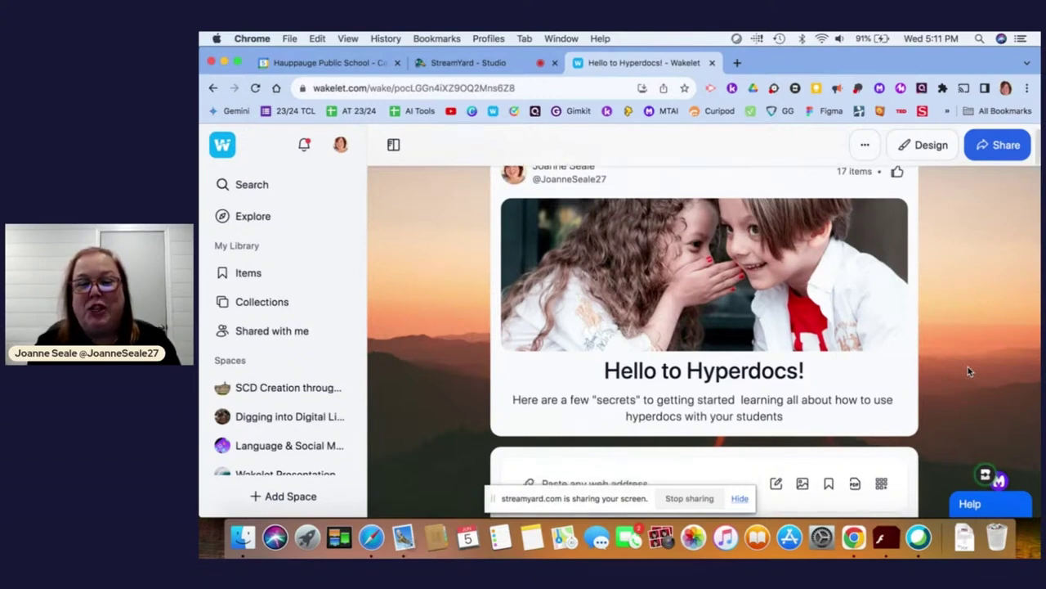
{"action": "scroll", "coordinate": [968, 371], "scroll_direction": "down", "scroll_amount": 1}
{"action": "scroll", "coordinate": [968, 371], "scroll_direction": "down", "scroll_amount": 10}
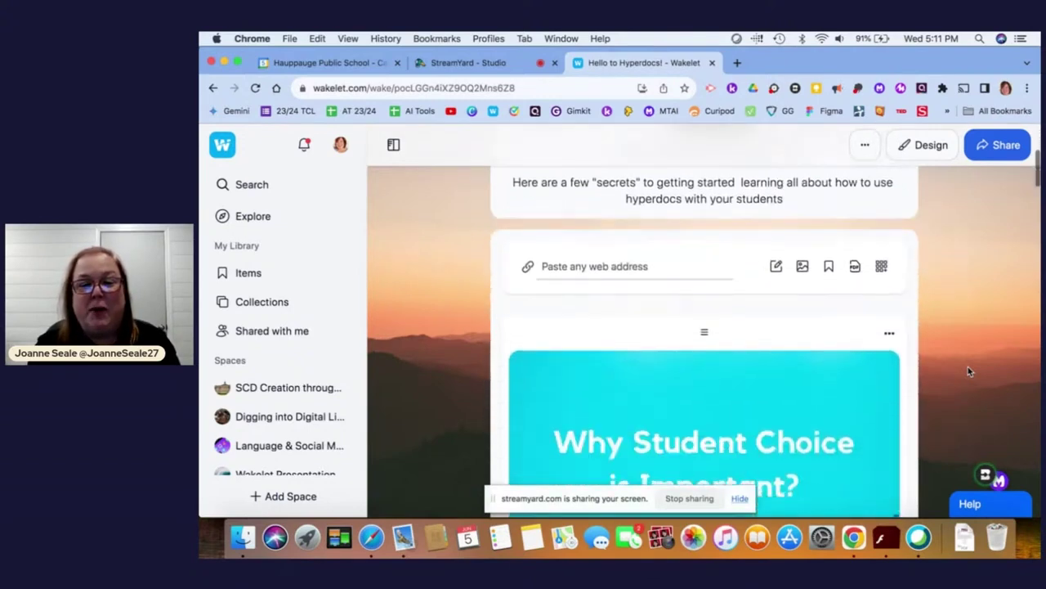
{"action": "scroll", "coordinate": [969, 371], "scroll_direction": "down", "scroll_amount": 3}
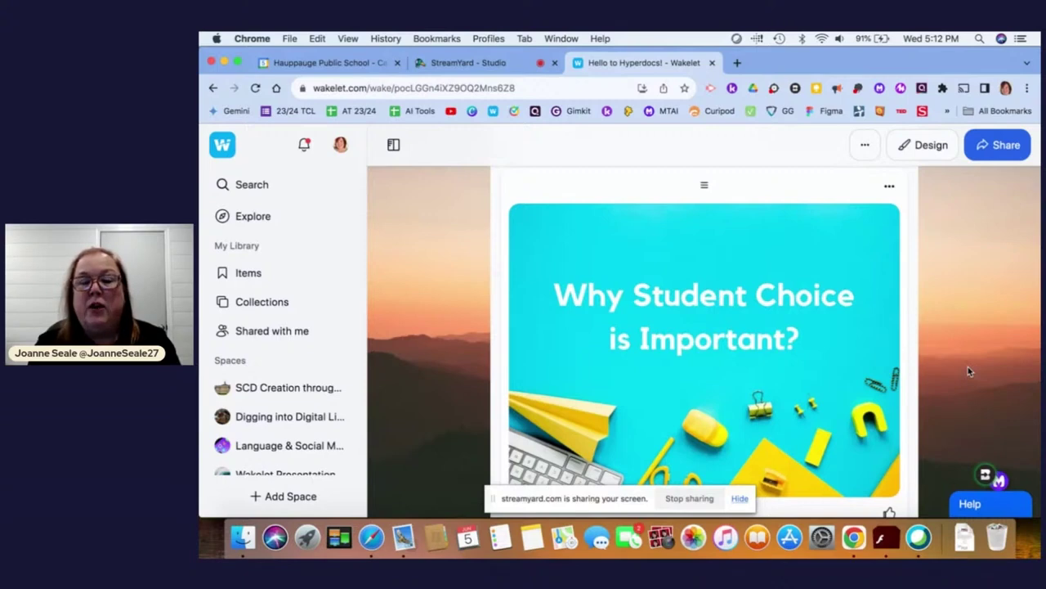
{"action": "scroll", "coordinate": [968, 372], "scroll_direction": "down", "scroll_amount": 1}
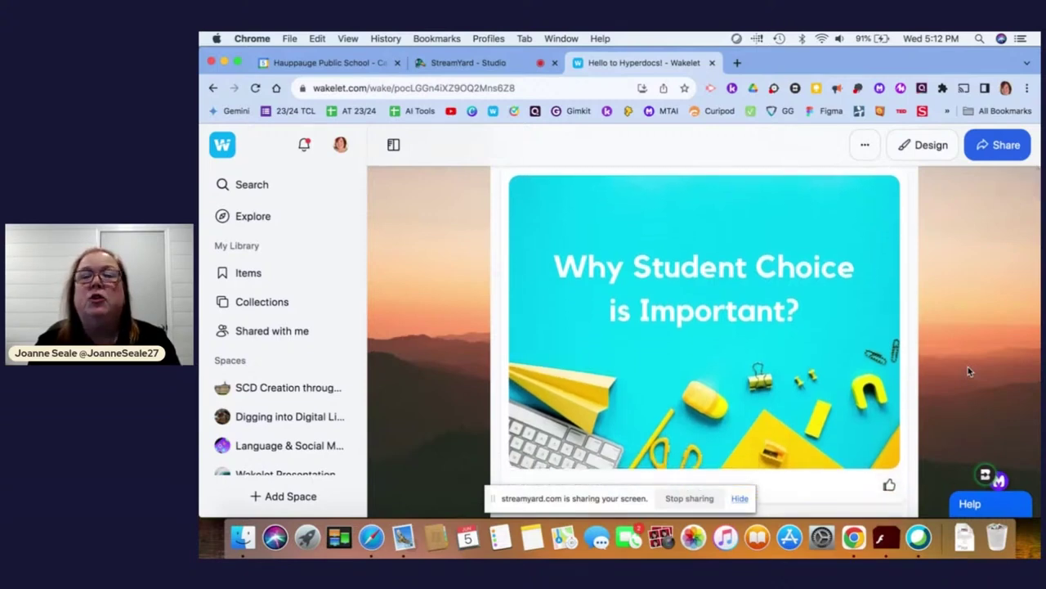
{"action": "scroll", "coordinate": [968, 372], "scroll_direction": "down", "scroll_amount": 5}
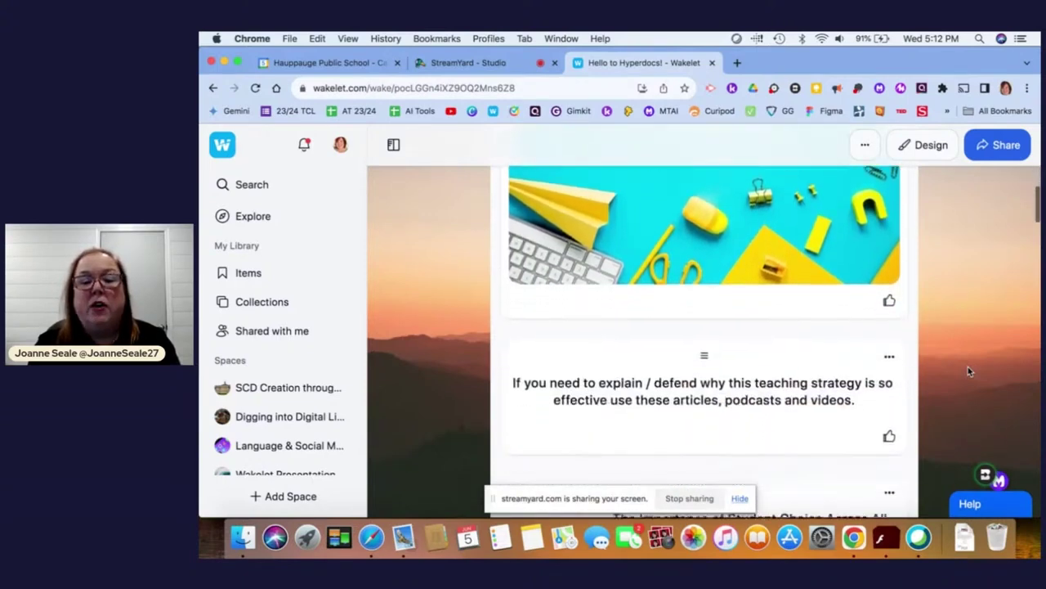
{"action": "scroll", "coordinate": [968, 372], "scroll_direction": "down", "scroll_amount": 1}
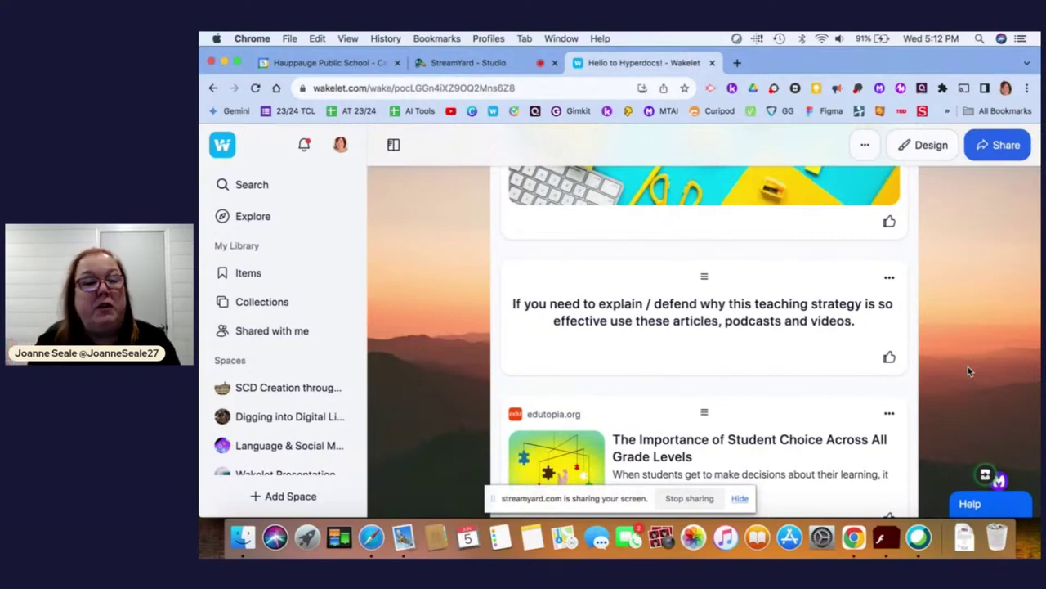
{"action": "scroll", "coordinate": [968, 366], "scroll_direction": "down", "scroll_amount": 2}
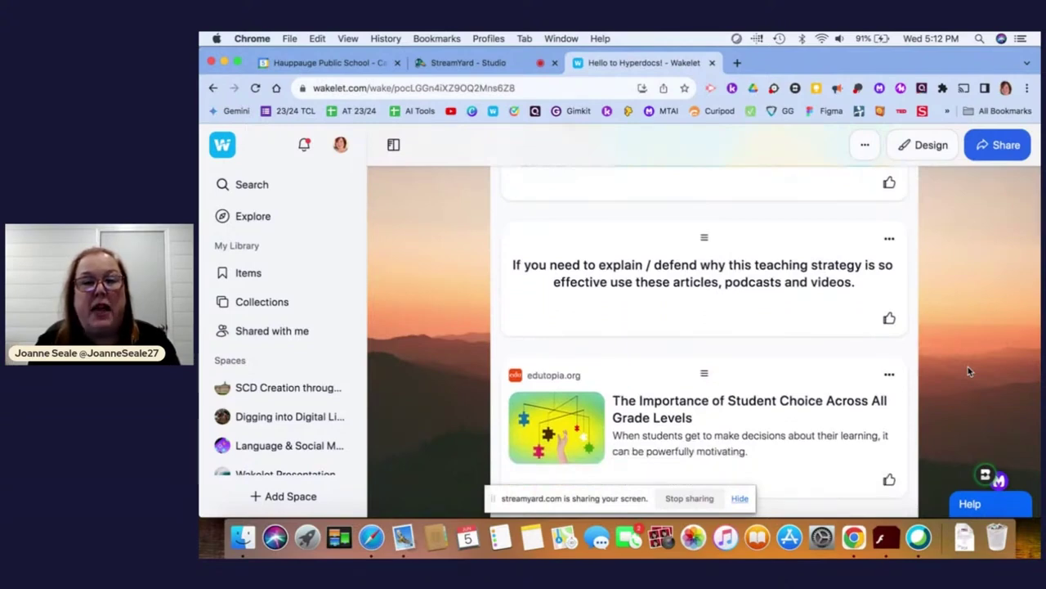
{"action": "scroll", "coordinate": [970, 372], "scroll_direction": "down", "scroll_amount": 1}
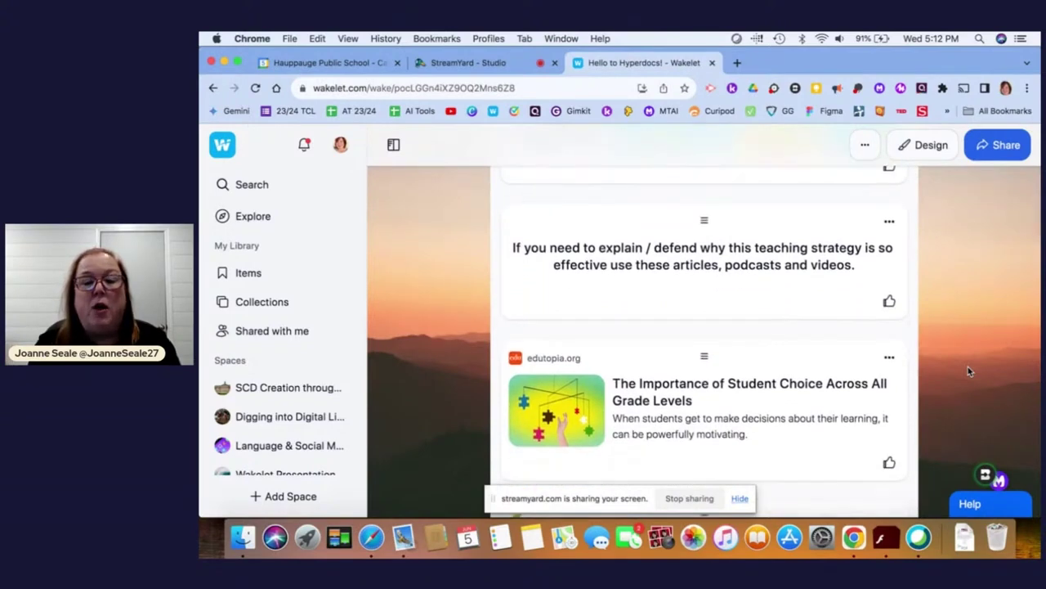
{"action": "scroll", "coordinate": [968, 369], "scroll_direction": "down", "scroll_amount": 10}
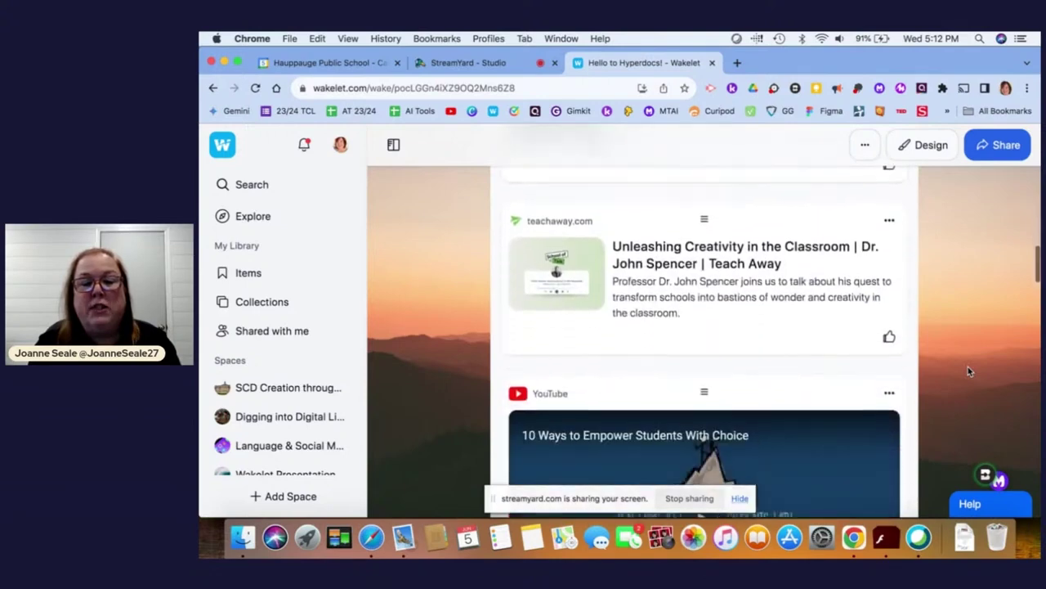
{"action": "scroll", "coordinate": [967, 371], "scroll_direction": "down", "scroll_amount": 2}
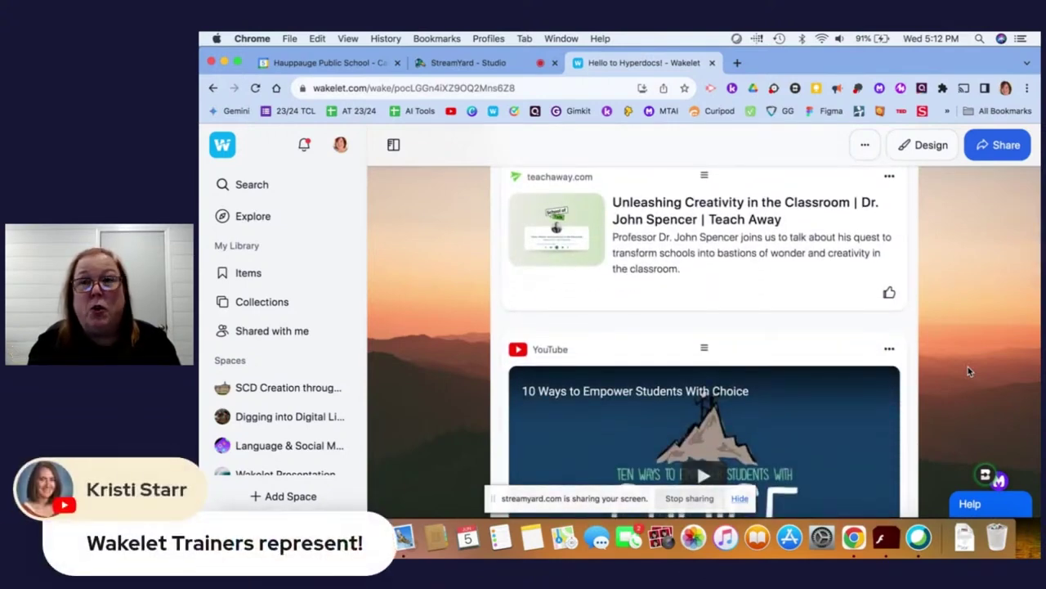
{"action": "scroll", "coordinate": [968, 371], "scroll_direction": "down", "scroll_amount": 4}
{"action": "scroll", "coordinate": [968, 372], "scroll_direction": "down", "scroll_amount": 2}
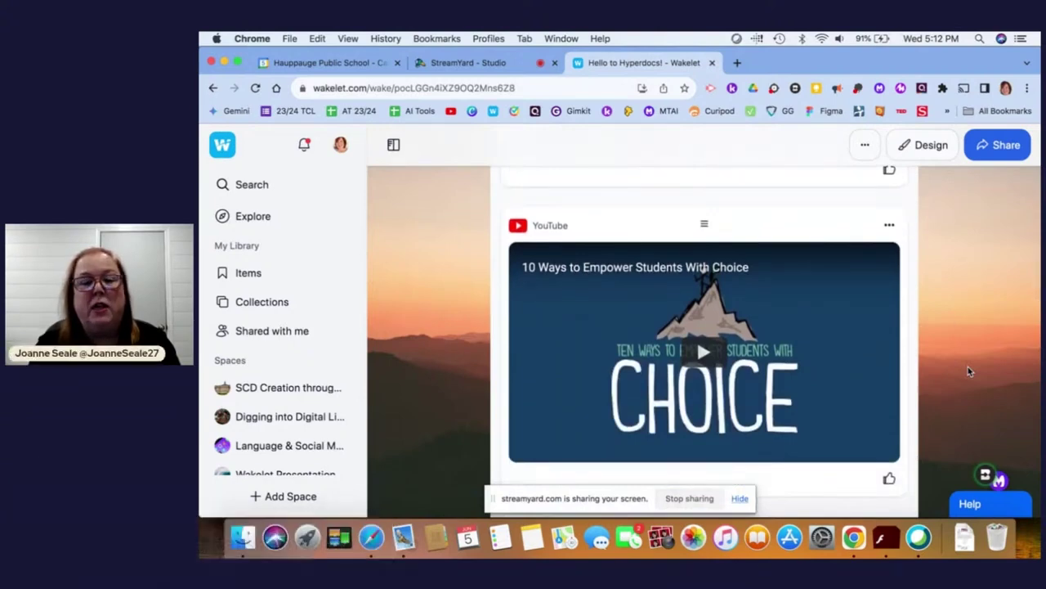
{"action": "scroll", "coordinate": [968, 372], "scroll_direction": "down", "scroll_amount": 3}
{"action": "scroll", "coordinate": [968, 371], "scroll_direction": "down", "scroll_amount": 8}
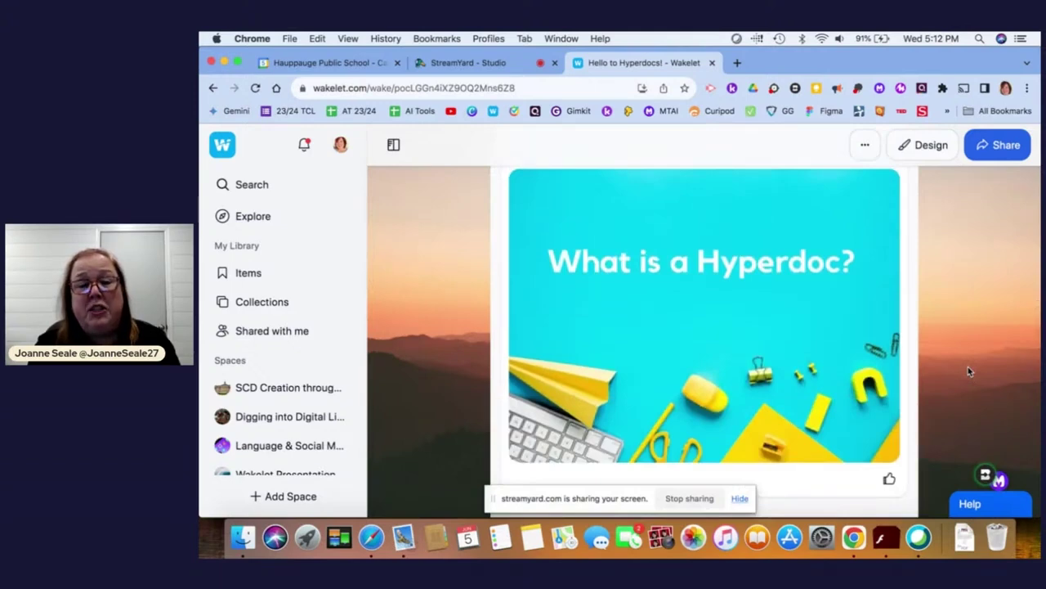
Examine the "What is a Hyperdoc?" section, including its linked articles, the Text Sets comparison chart and the annotated Proportional Reasoning example.
{"action": "scroll", "coordinate": [968, 372], "scroll_direction": "down", "scroll_amount": 5}
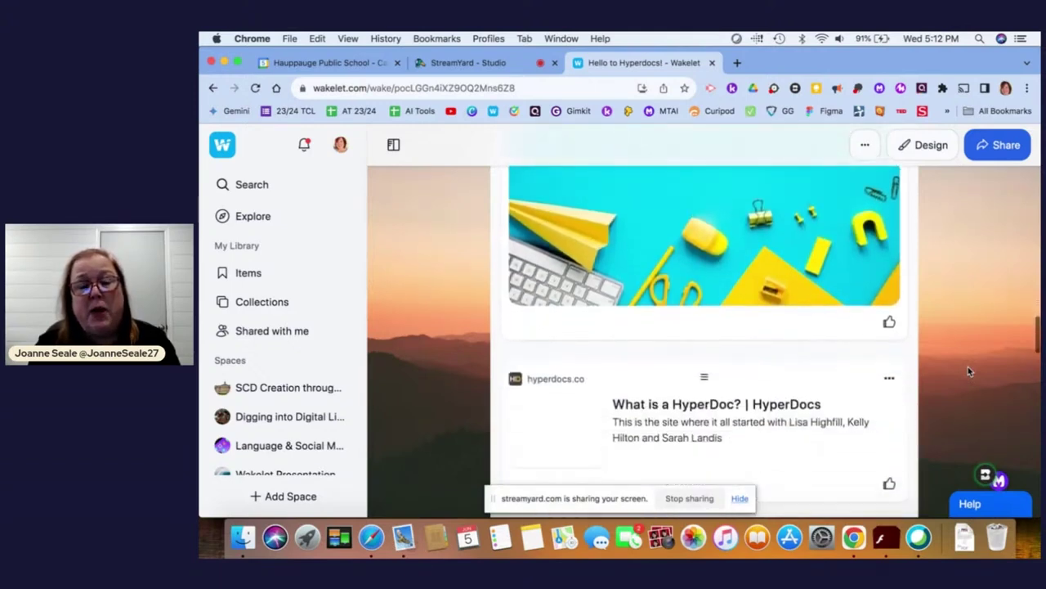
{"action": "scroll", "coordinate": [968, 371], "scroll_direction": "down", "scroll_amount": 2}
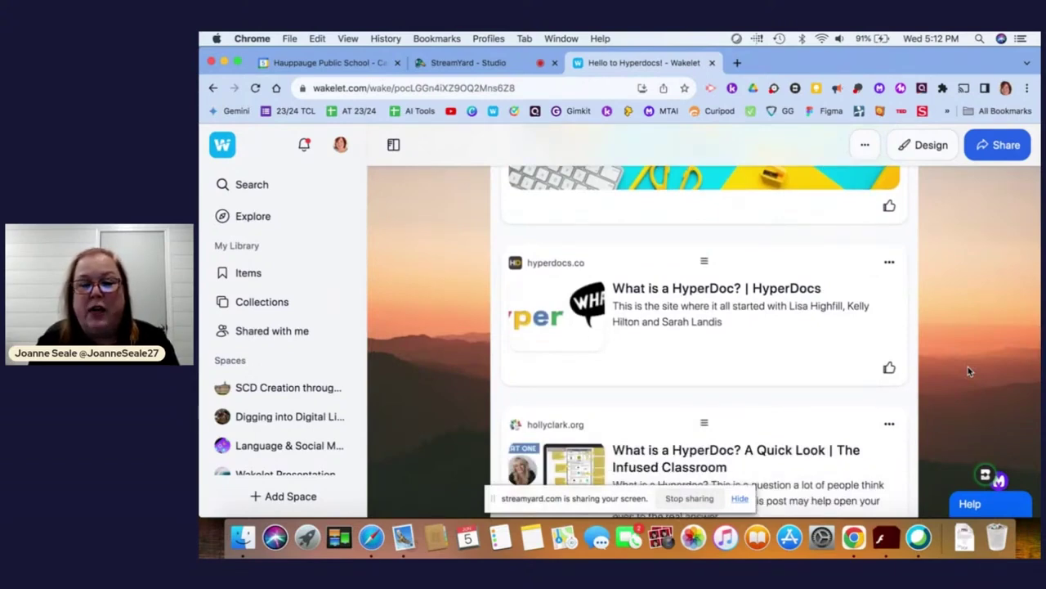
{"action": "scroll", "coordinate": [968, 371], "scroll_direction": "down", "scroll_amount": 5}
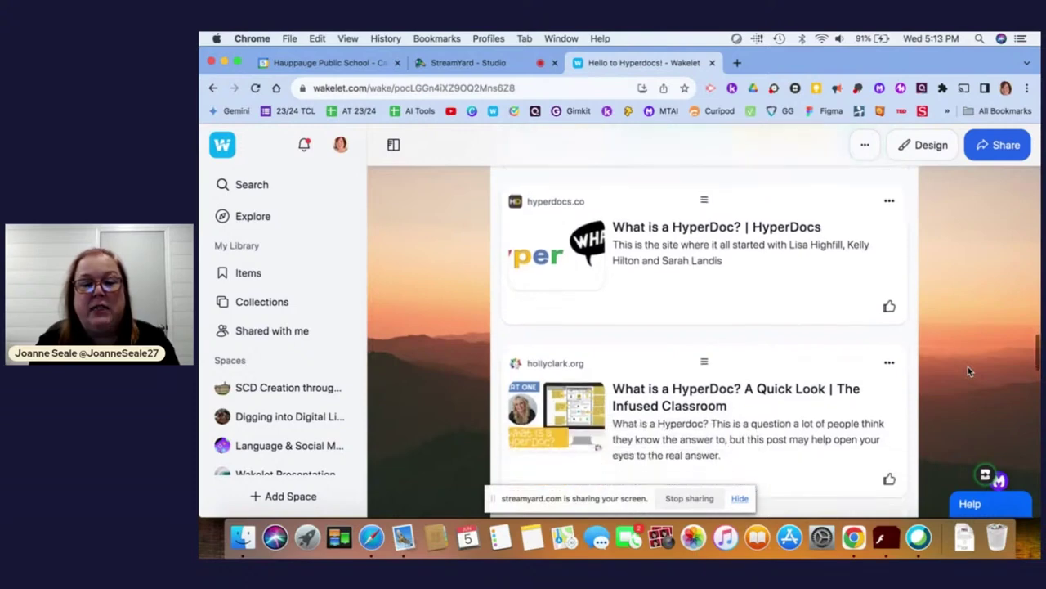
{"action": "scroll", "coordinate": [968, 371], "scroll_direction": "down", "scroll_amount": 2}
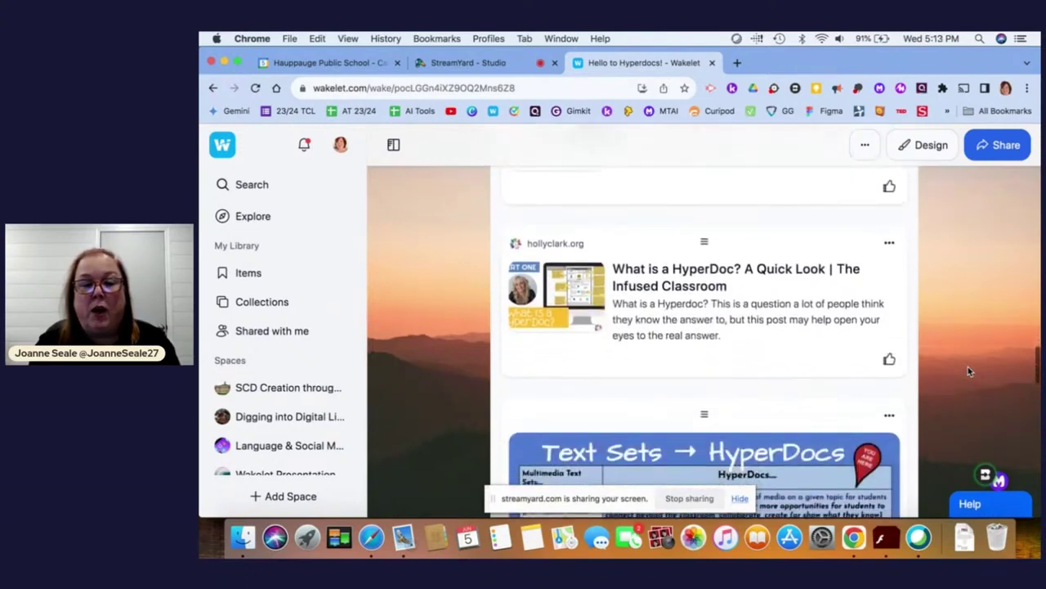
{"action": "scroll", "coordinate": [968, 371], "scroll_direction": "down", "scroll_amount": 9}
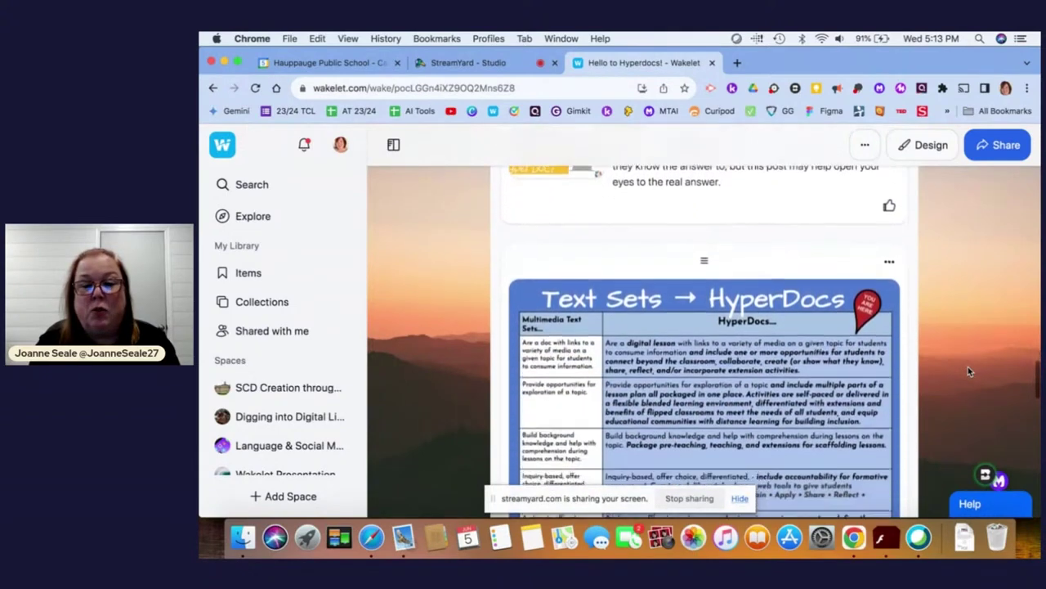
{"action": "scroll", "coordinate": [967, 371], "scroll_direction": "down", "scroll_amount": 1}
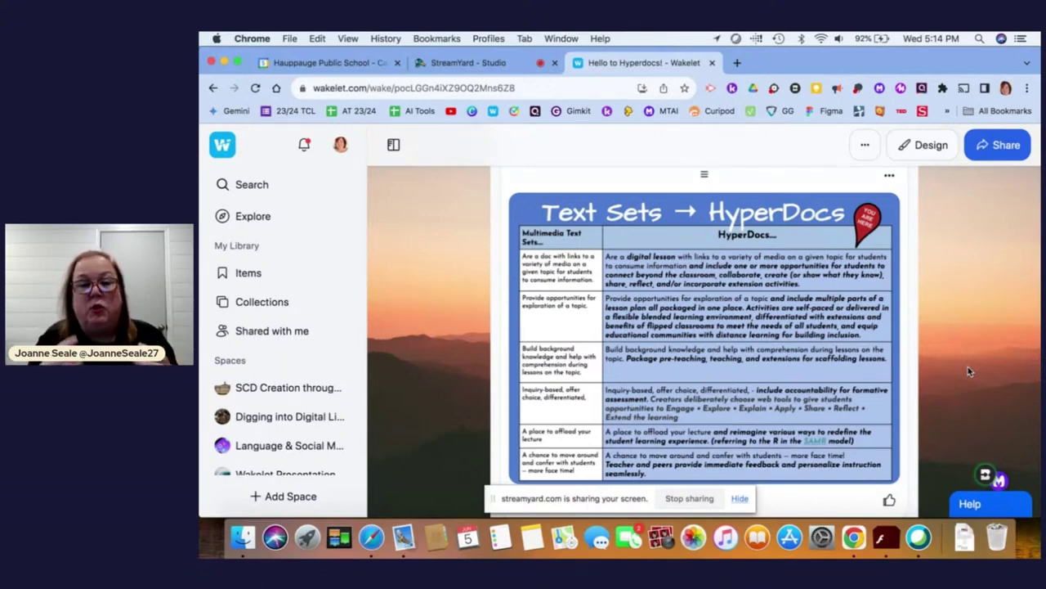
{"action": "scroll", "coordinate": [968, 371], "scroll_direction": "down", "scroll_amount": 5}
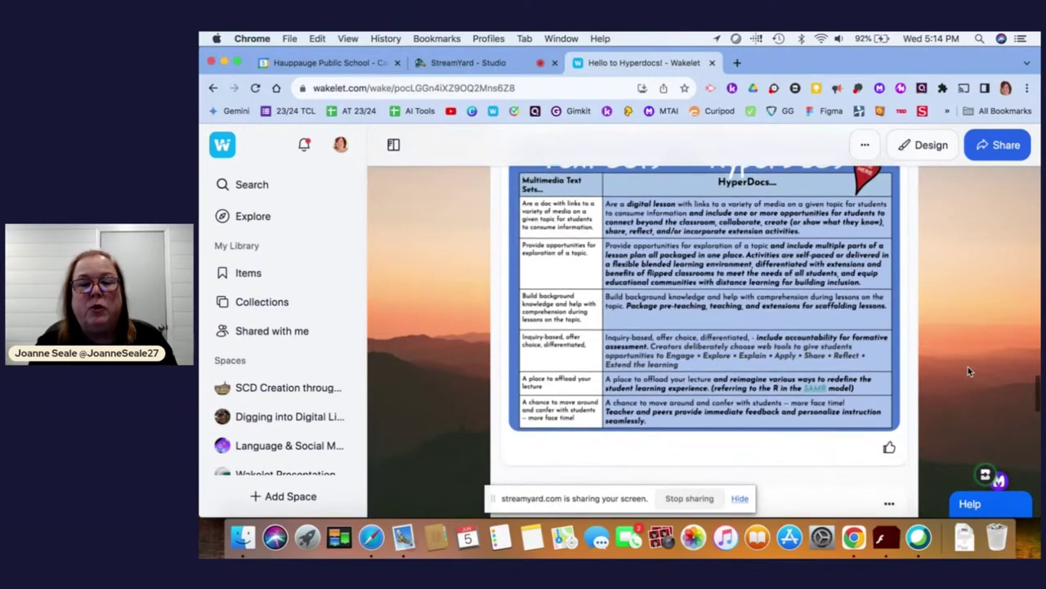
{"action": "scroll", "coordinate": [968, 371], "scroll_direction": "down", "scroll_amount": 3}
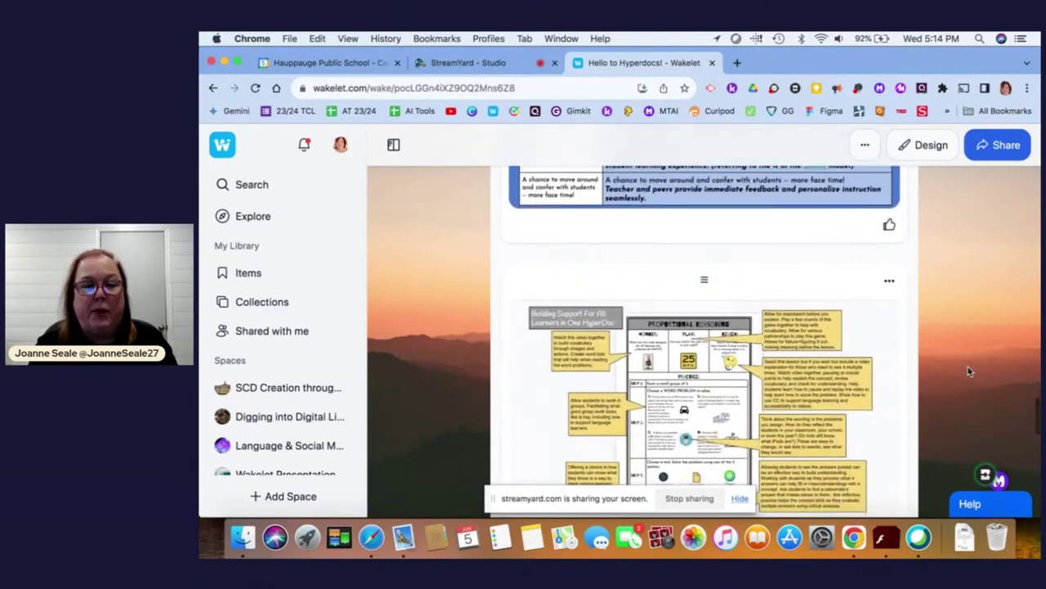
{"action": "scroll", "coordinate": [969, 371], "scroll_direction": "down", "scroll_amount": 1}
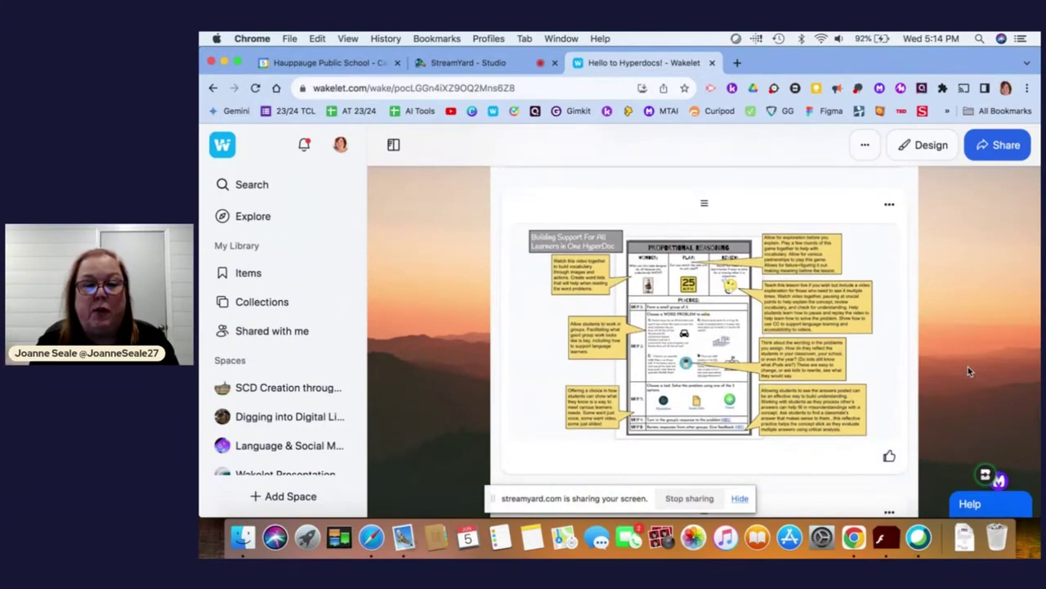
{"action": "scroll", "coordinate": [969, 372], "scroll_direction": "down", "scroll_amount": 8}
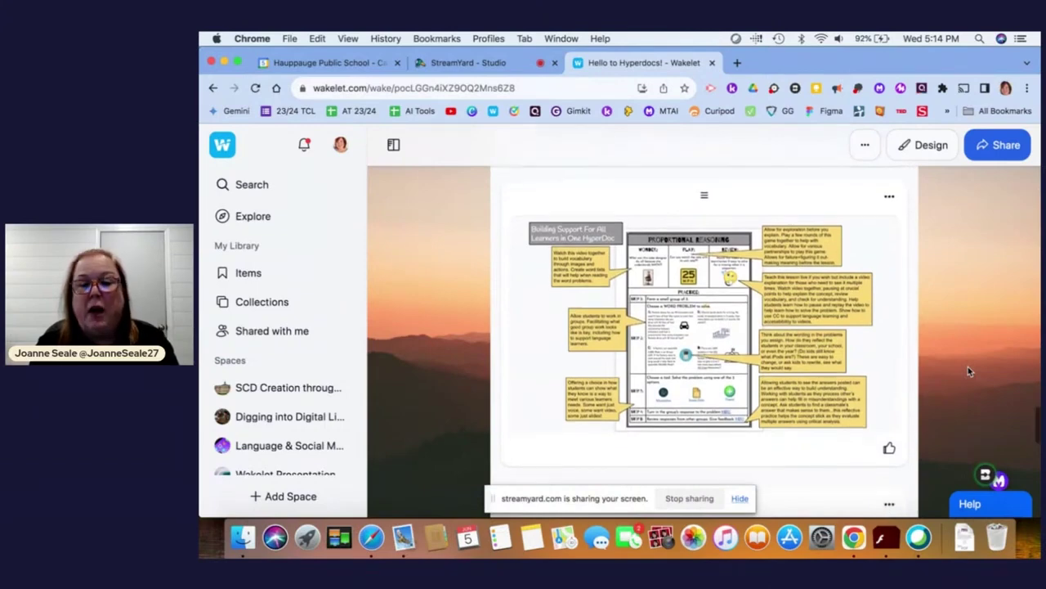
Examine the "How Hyperdocs Help" and "Build Your Own Hyperdoc" sections, including the 5-step video and lesson planning tool, through the "Spread the word" banner.
{"action": "scroll", "coordinate": [969, 372], "scroll_direction": "down", "scroll_amount": 3}
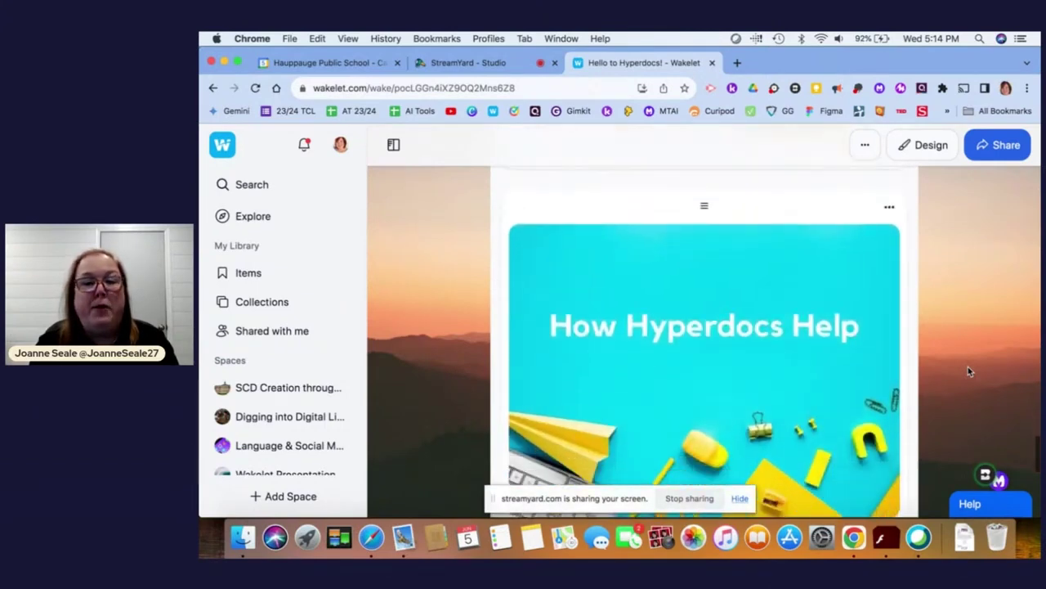
{"action": "scroll", "coordinate": [968, 371], "scroll_direction": "down", "scroll_amount": 5}
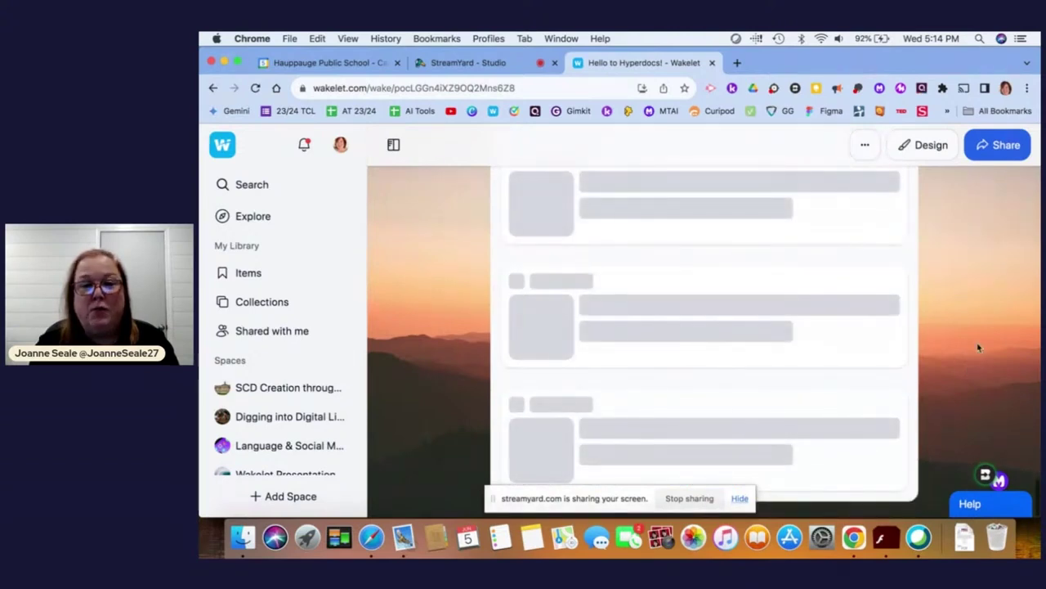
{"action": "scroll", "coordinate": [978, 348], "scroll_direction": "down", "scroll_amount": 2}
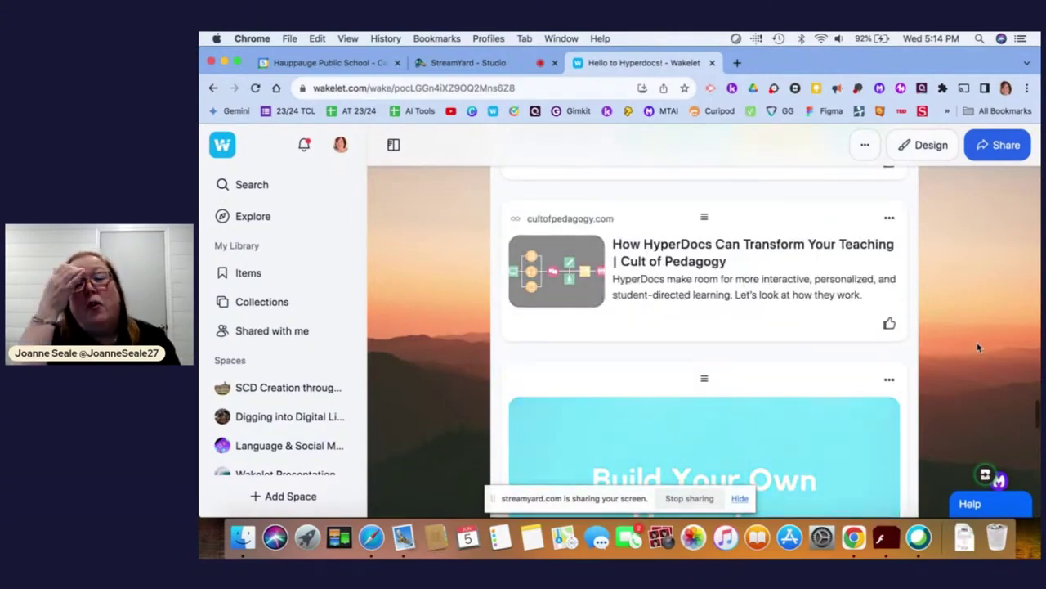
{"action": "scroll", "coordinate": [978, 347], "scroll_direction": "down", "scroll_amount": 1}
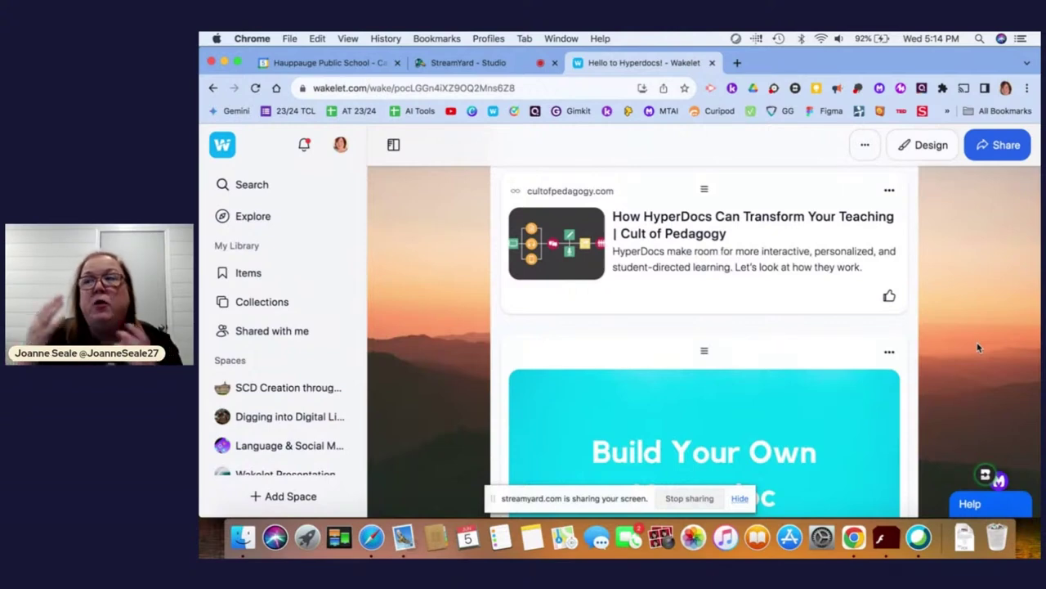
{"action": "scroll", "coordinate": [977, 347], "scroll_direction": "down", "scroll_amount": 5}
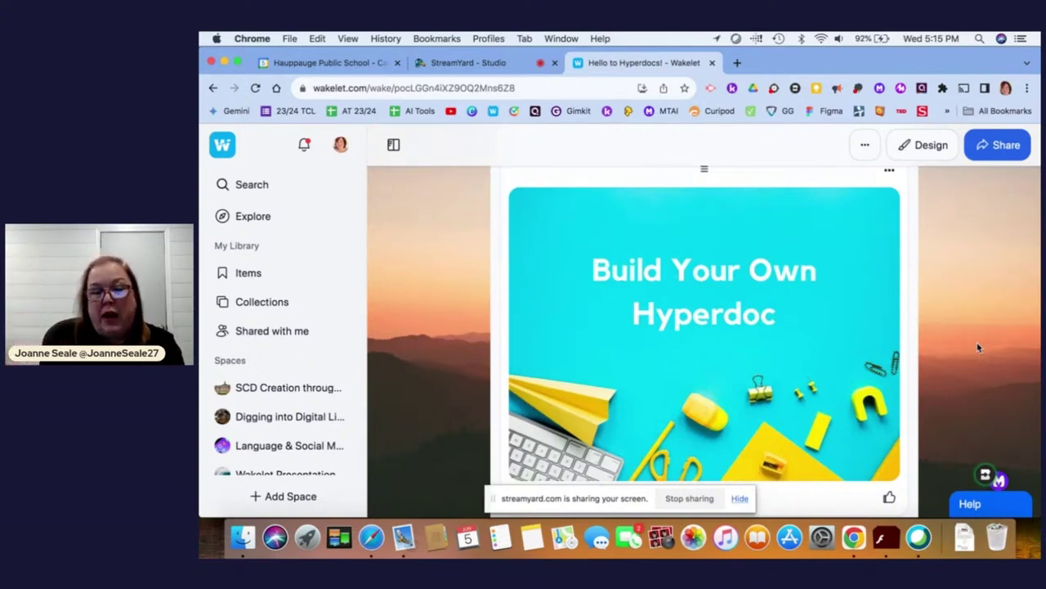
{"action": "scroll", "coordinate": [979, 348], "scroll_direction": "down", "scroll_amount": 5}
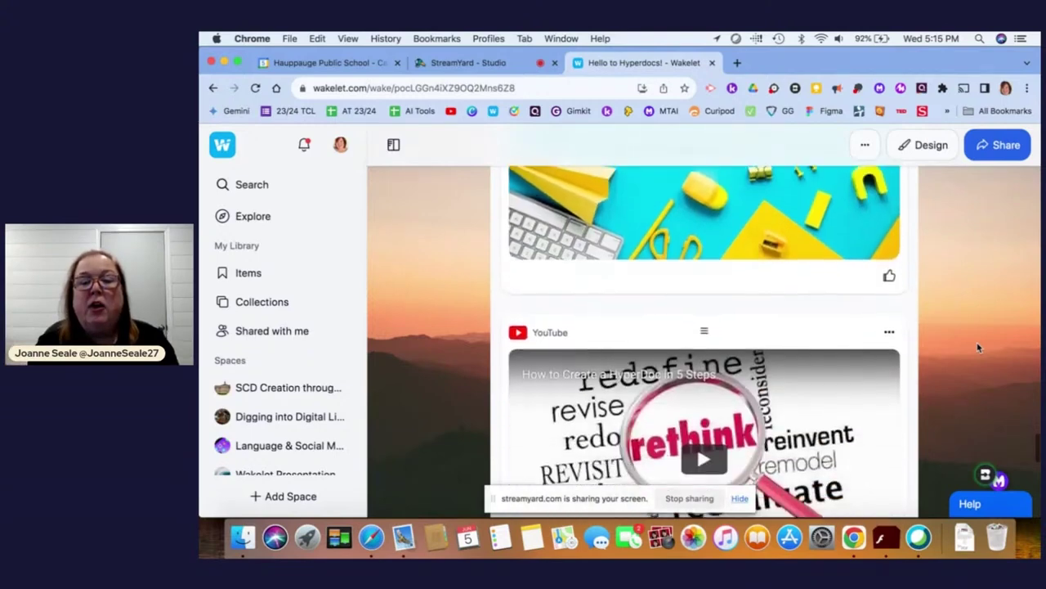
{"action": "scroll", "coordinate": [979, 347], "scroll_direction": "down", "scroll_amount": 2}
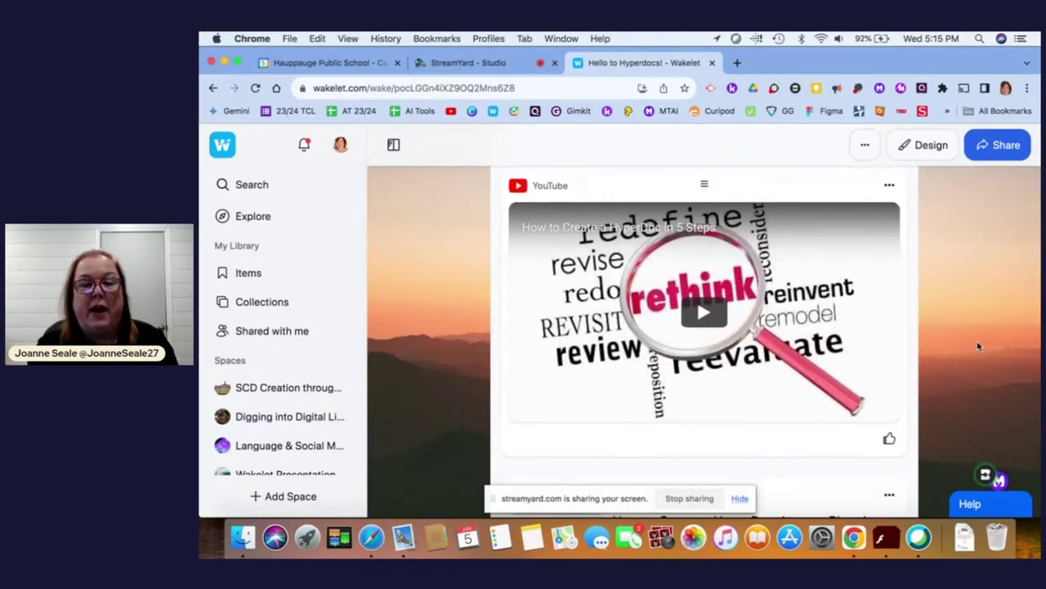
{"action": "scroll", "coordinate": [978, 348], "scroll_direction": "down", "scroll_amount": 5}
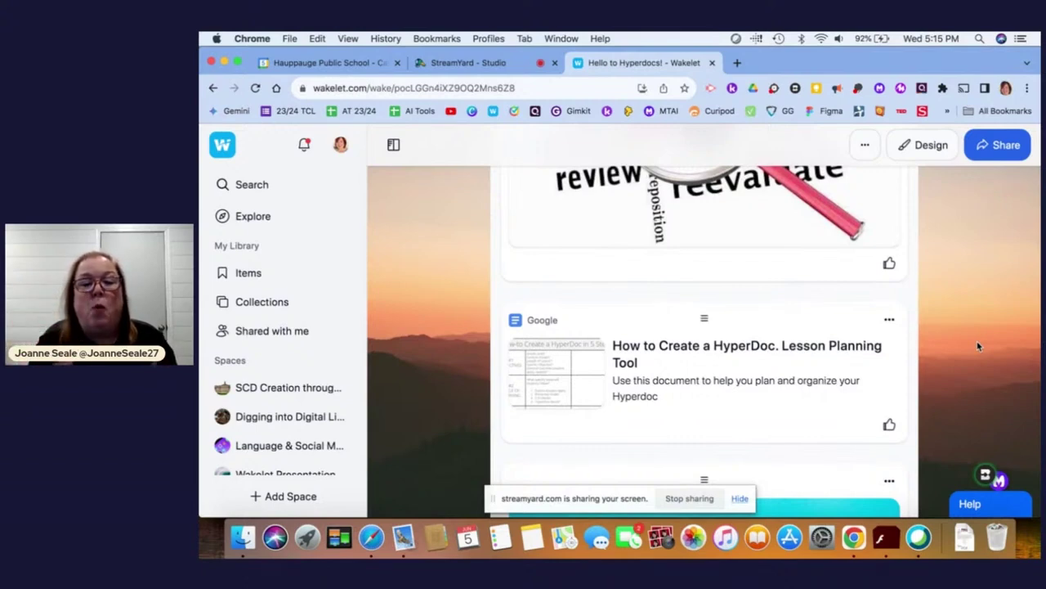
{"action": "scroll", "coordinate": [978, 347], "scroll_direction": "down", "scroll_amount": 3}
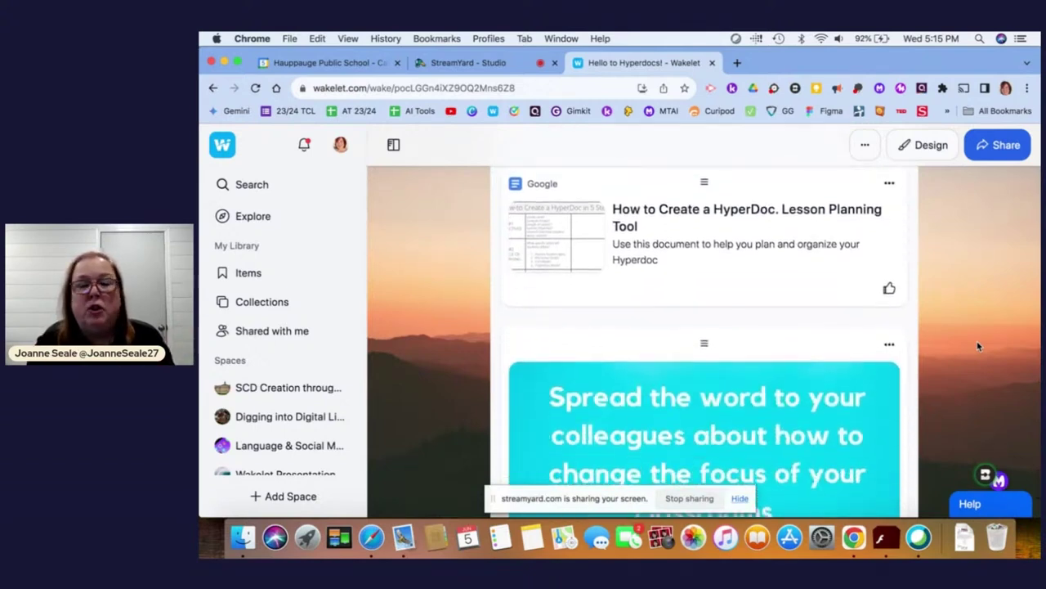
{"action": "scroll", "coordinate": [978, 347], "scroll_direction": "down", "scroll_amount": 2}
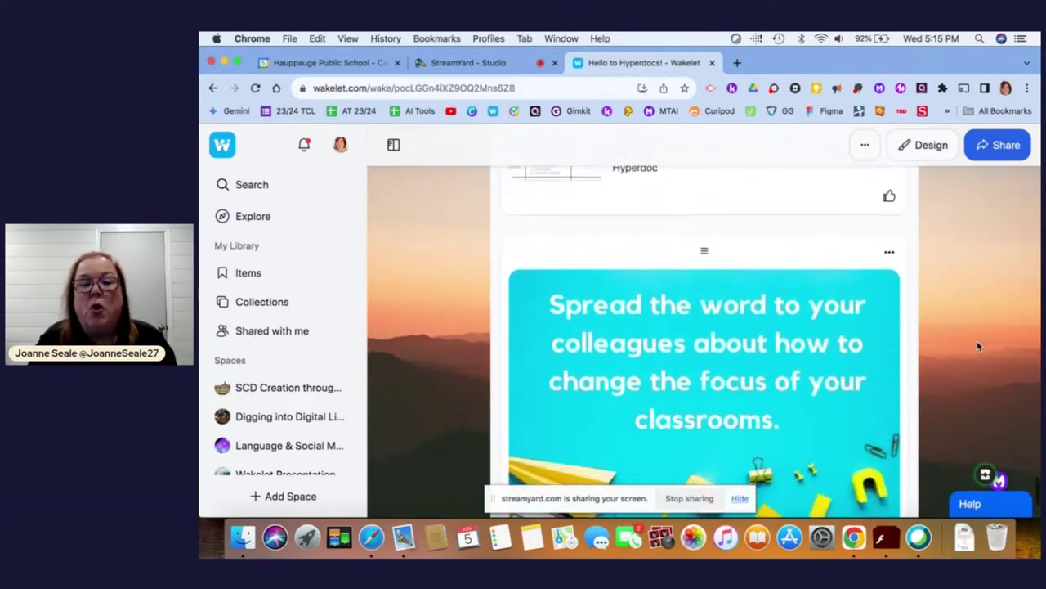
{"action": "scroll", "coordinate": [977, 347], "scroll_direction": "down", "scroll_amount": 1}
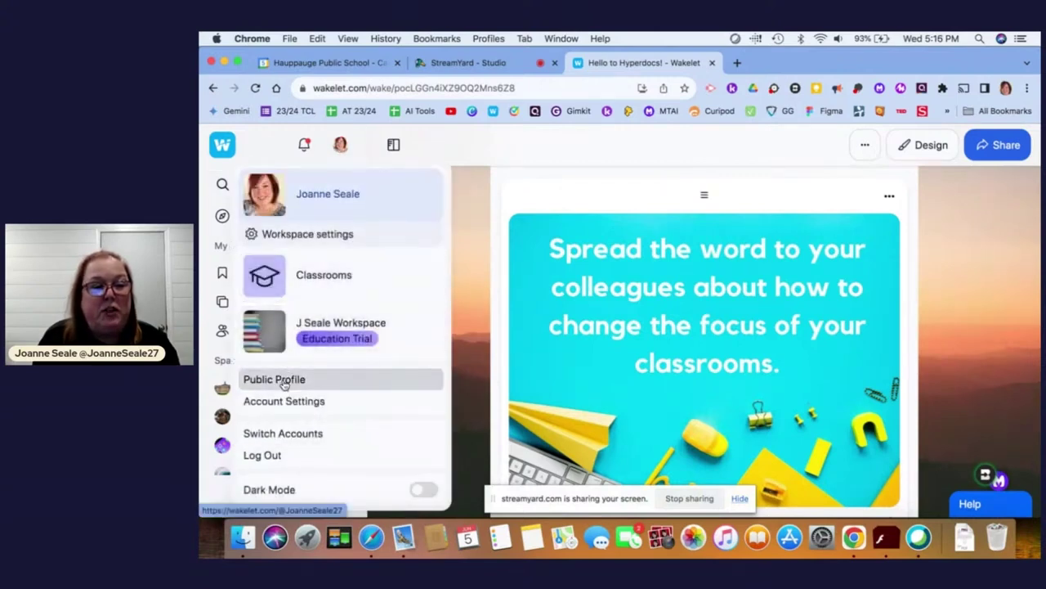
Return to the public profile and open the "Salem Witch Trials & The Crucible Hyperdoc Activity" collection from Teaching Resources.
{"action": "left_click", "coordinate": [283, 382]}
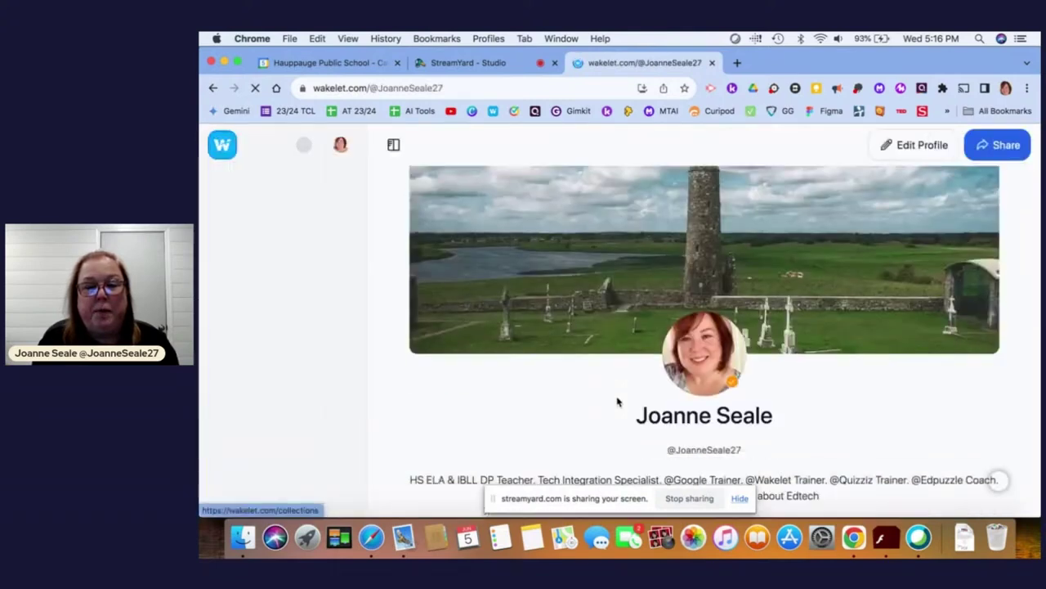
{"action": "scroll", "coordinate": [618, 400], "scroll_direction": "down", "scroll_amount": 5}
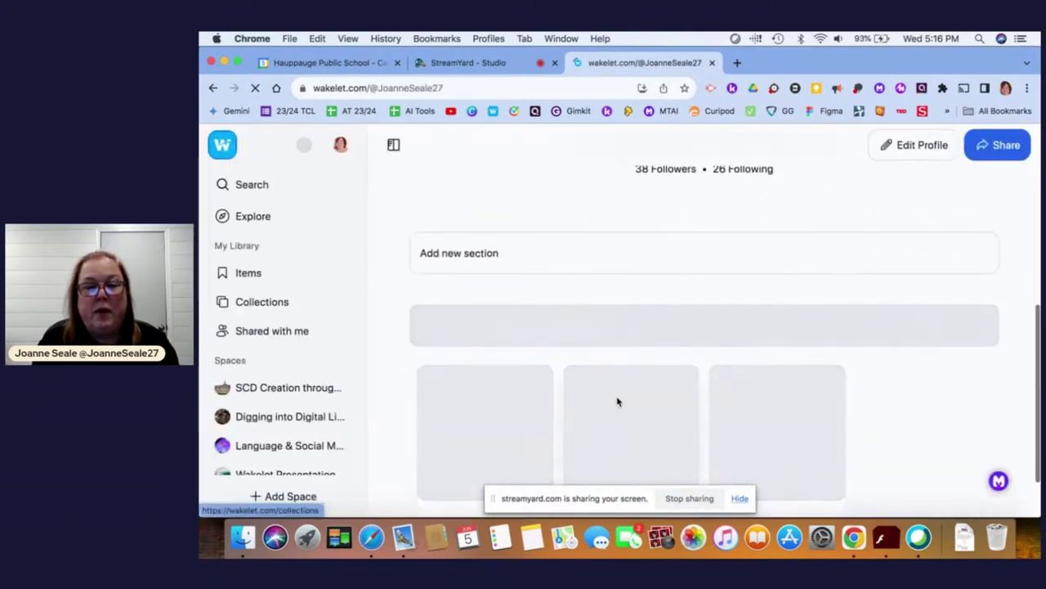
{"action": "scroll", "coordinate": [617, 400], "scroll_direction": "down", "scroll_amount": 2}
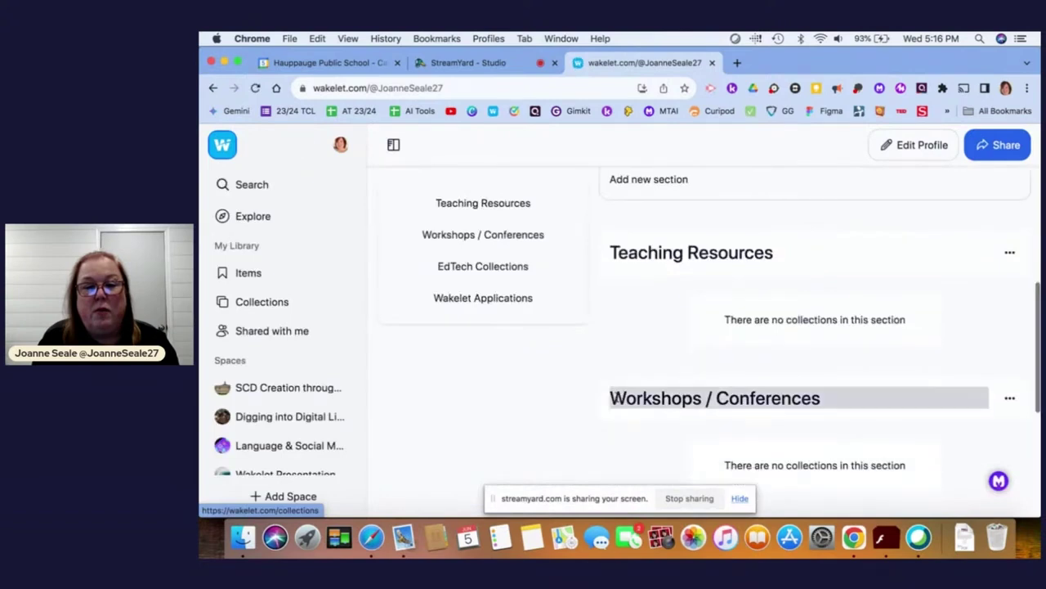
{"action": "scroll", "coordinate": [642, 376], "scroll_direction": "down", "scroll_amount": 3}
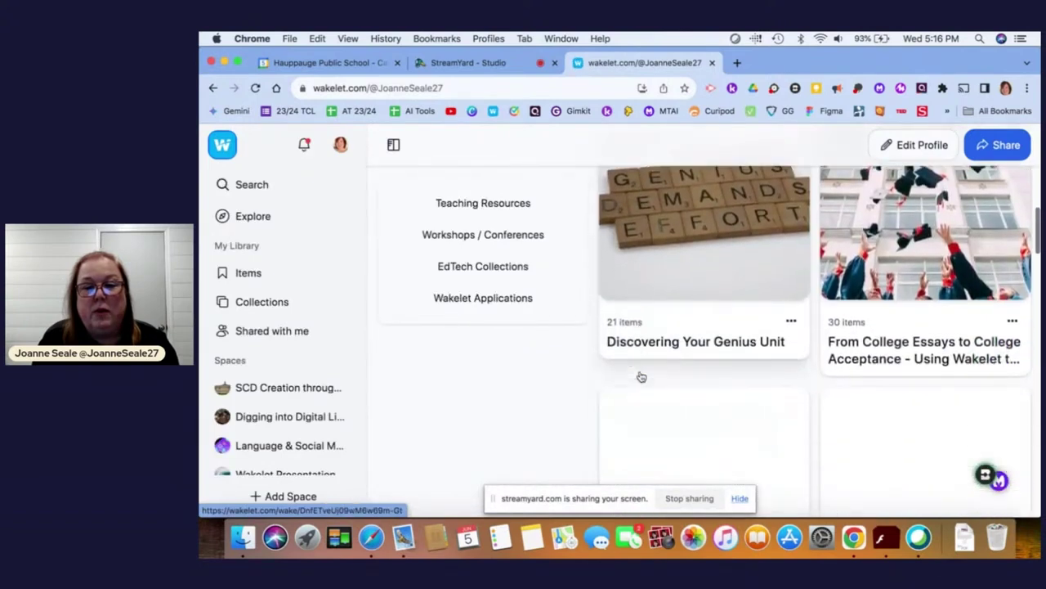
{"action": "scroll", "coordinate": [642, 376], "scroll_direction": "down", "scroll_amount": 5}
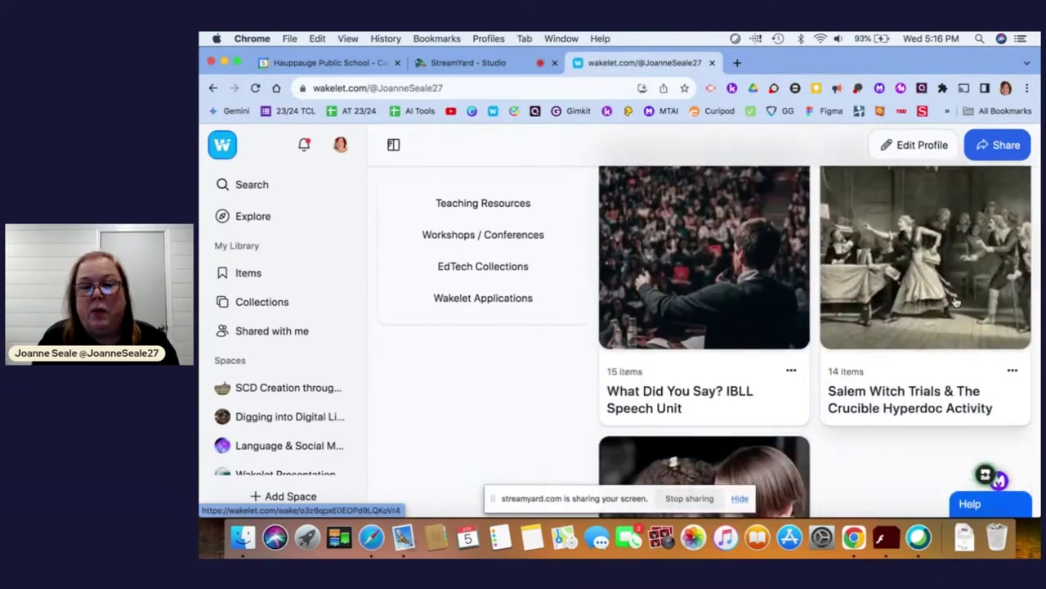
{"action": "left_click", "coordinate": [955, 303]}
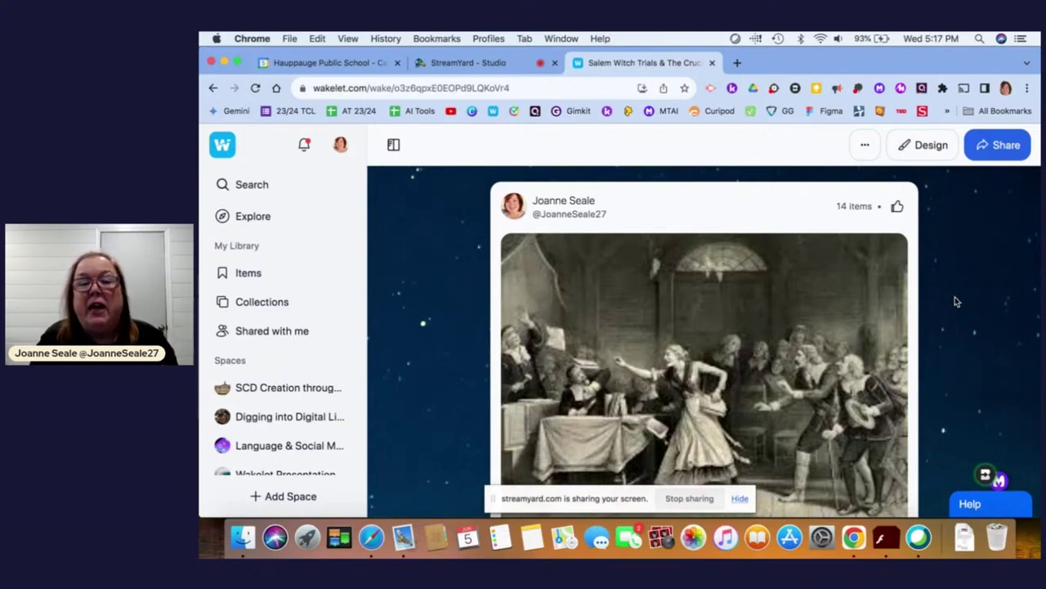
Review the activity's introduction, its Explore, Engage and Apply columns, and the task instructions in the Explore column.
{"action": "scroll", "coordinate": [957, 302], "scroll_direction": "down", "scroll_amount": 3}
{"action": "scroll", "coordinate": [957, 301], "scroll_direction": "down", "scroll_amount": 4}
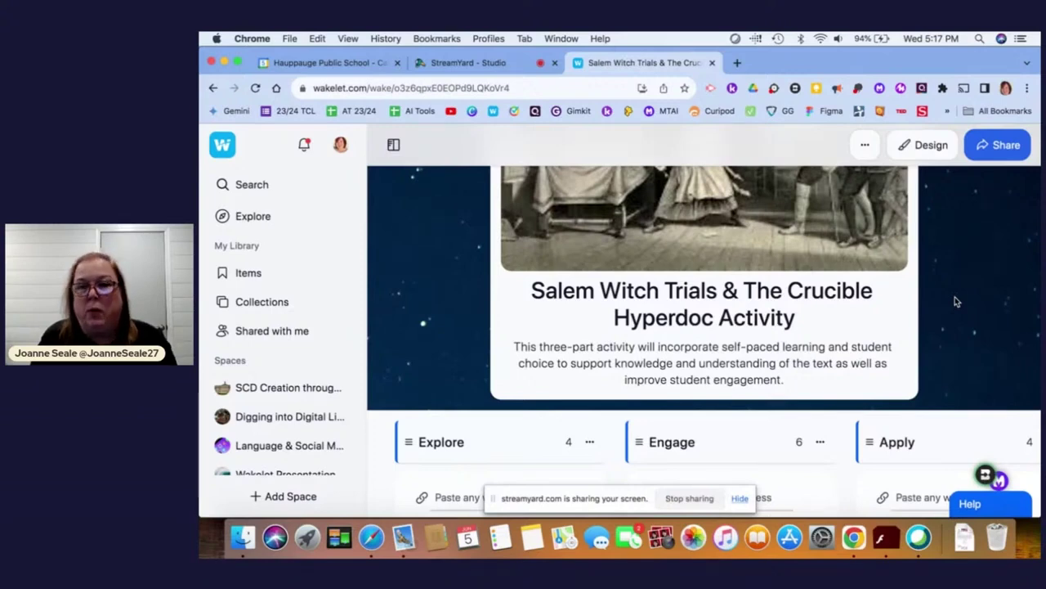
{"action": "scroll", "coordinate": [955, 297], "scroll_direction": "down", "scroll_amount": 5}
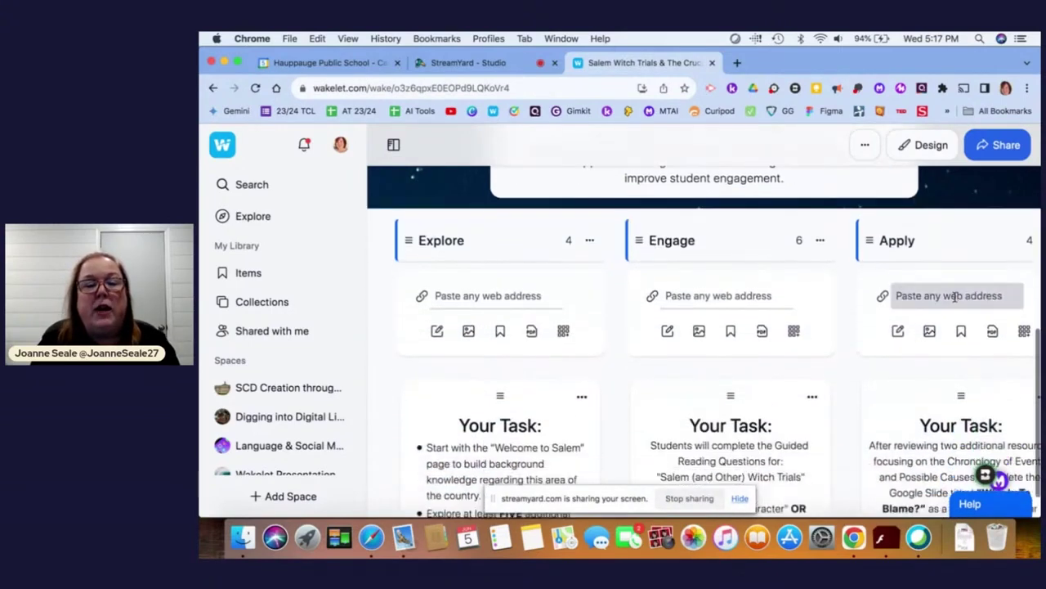
{"action": "scroll", "coordinate": [955, 296], "scroll_direction": "down", "scroll_amount": 2}
{"action": "scroll", "coordinate": [609, 400], "scroll_direction": "down", "scroll_amount": 1}
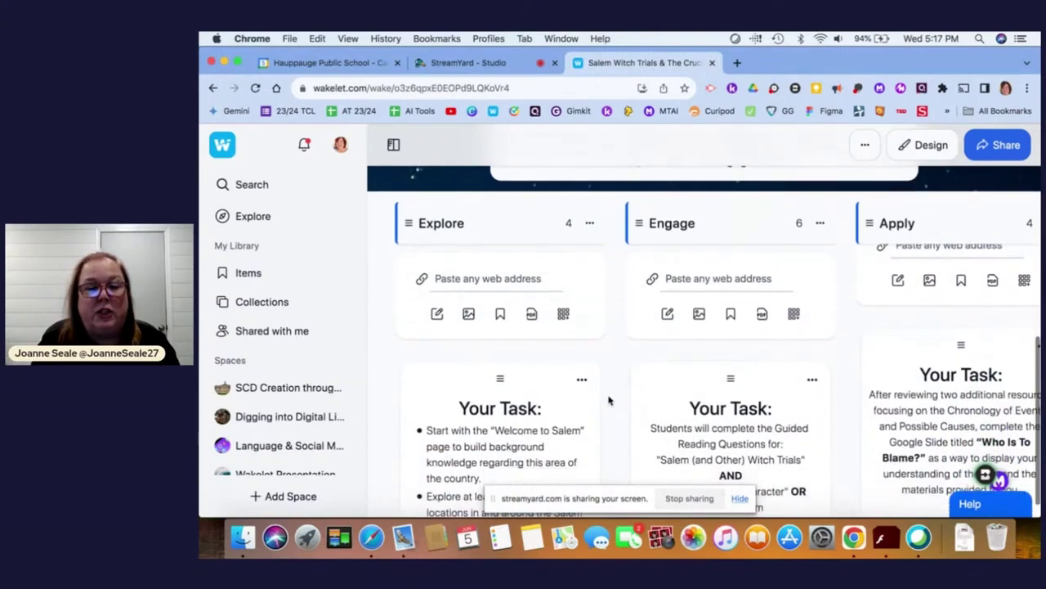
{"action": "scroll", "coordinate": [591, 391], "scroll_direction": "down", "scroll_amount": 1}
{"action": "scroll", "coordinate": [573, 394], "scroll_direction": "down", "scroll_amount": 4}
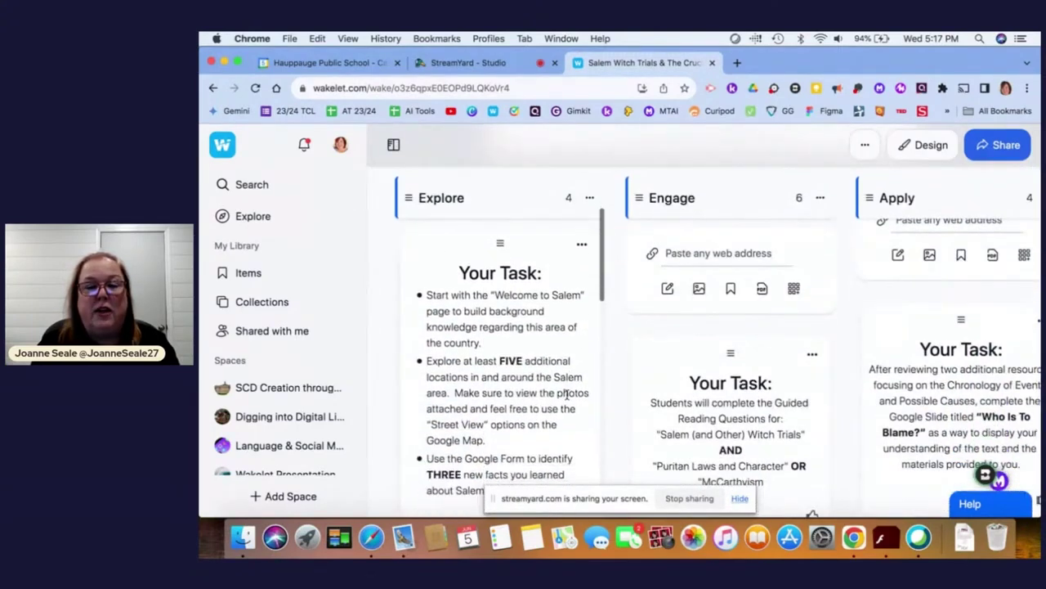
{"action": "scroll", "coordinate": [566, 395], "scroll_direction": "down", "scroll_amount": 1}
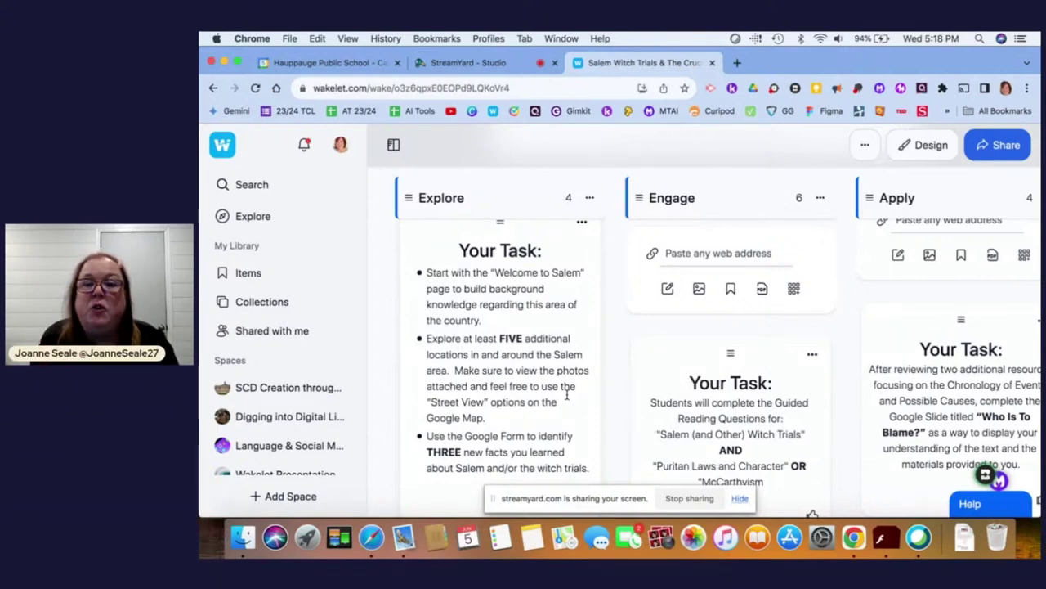
Open the "Salem Witch Trials Online Tour" link from the Explore column.
{"action": "scroll", "coordinate": [567, 395], "scroll_direction": "down", "scroll_amount": 2}
{"action": "scroll", "coordinate": [566, 395], "scroll_direction": "down", "scroll_amount": 5}
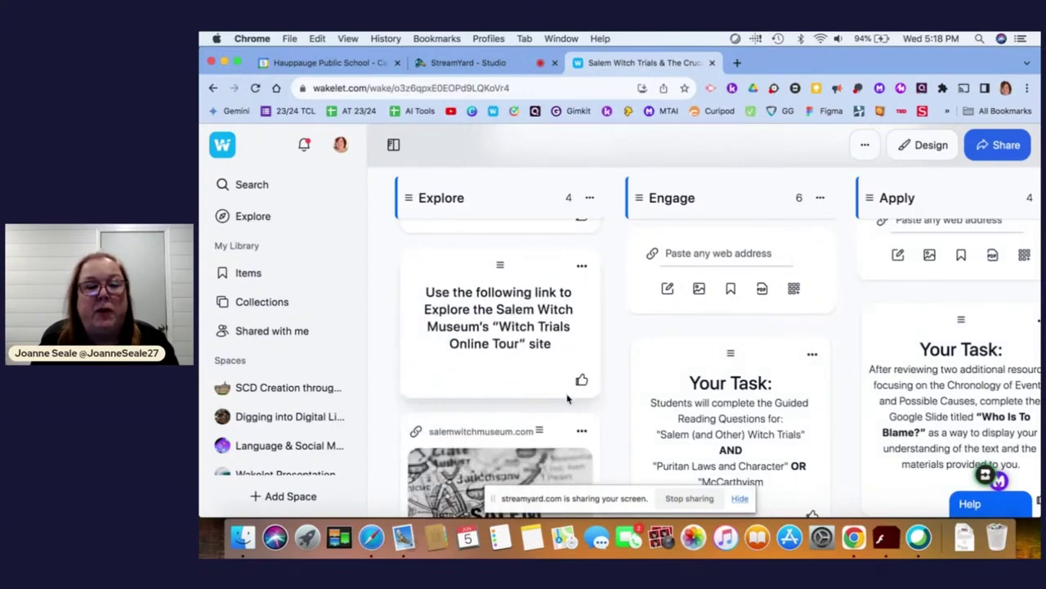
{"action": "scroll", "coordinate": [568, 399], "scroll_direction": "down", "scroll_amount": 4}
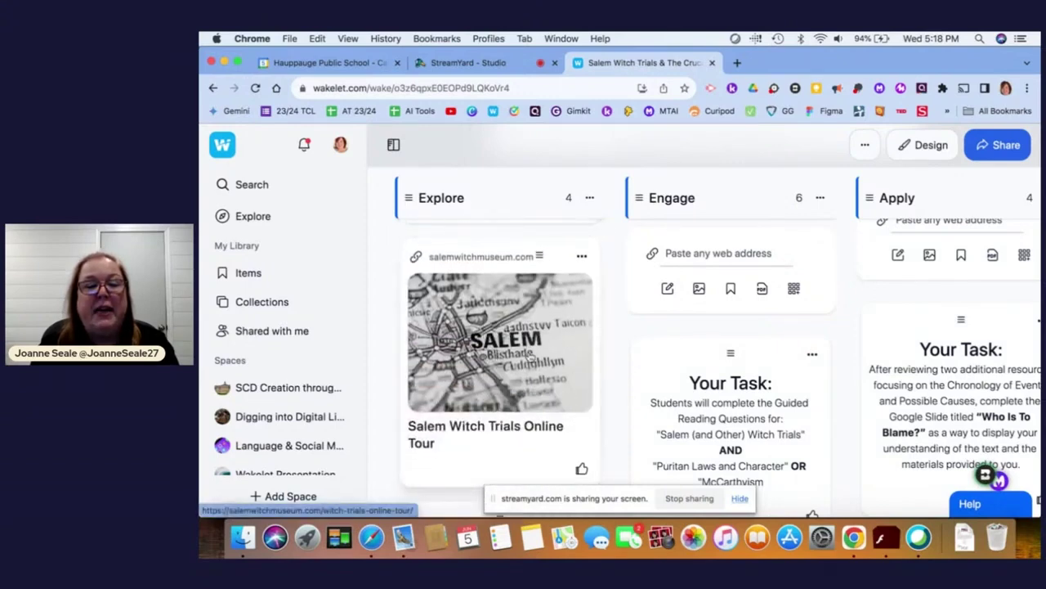
{"action": "left_click", "coordinate": [502, 360]}
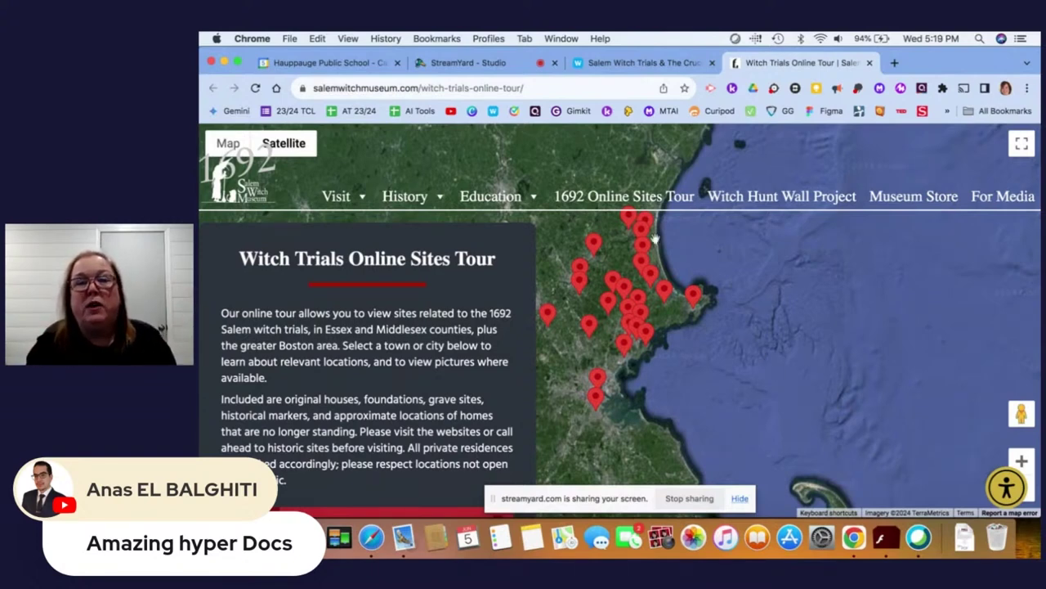
Return to the Wakelet collection and view the "Salem Facts Google Form" item in the Explore column.
{"action": "left_click", "coordinate": [618, 71]}
{"action": "scroll", "coordinate": [533, 329], "scroll_direction": "down", "scroll_amount": 2}
{"action": "scroll", "coordinate": [533, 330], "scroll_direction": "down", "scroll_amount": 3}
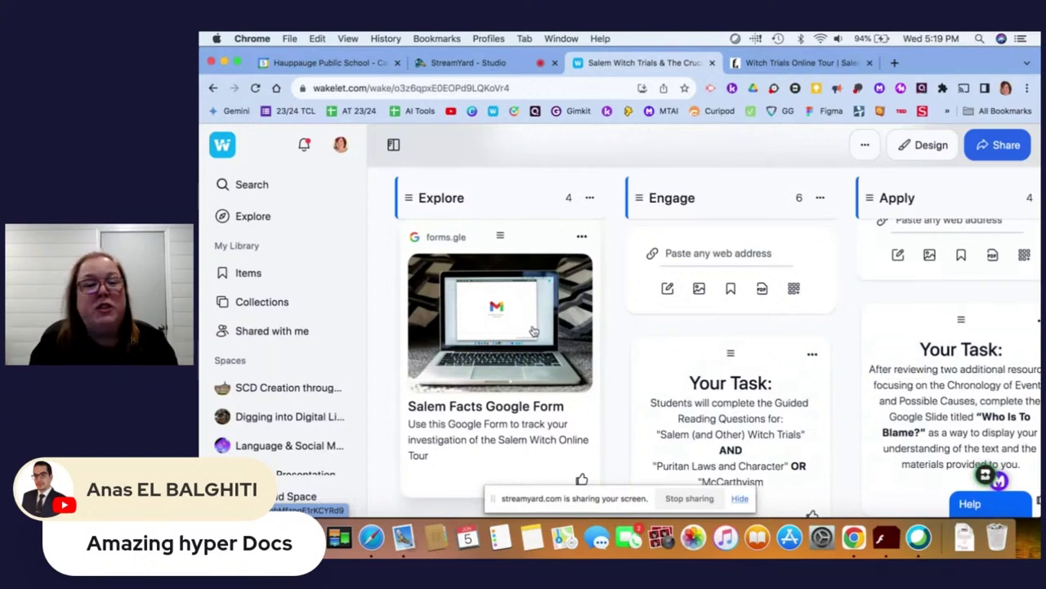
{"action": "scroll", "coordinate": [533, 331], "scroll_direction": "up", "scroll_amount": 1}
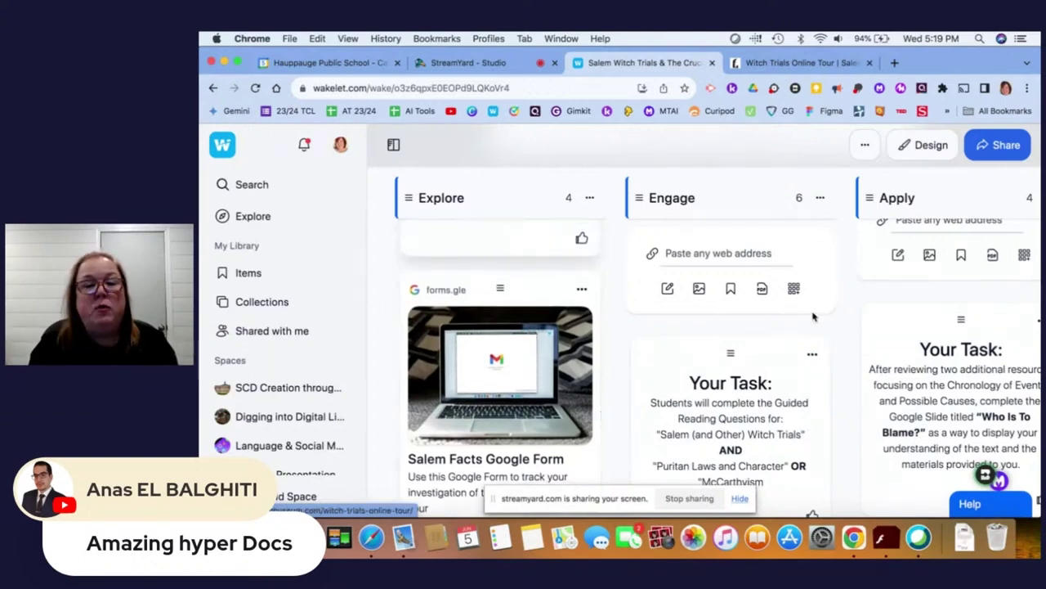
Review the Engage column's task instructions, the CommonLit reading note and "The Salem (and Other) Witch Hunts (student copy)" item.
{"action": "scroll", "coordinate": [814, 315], "scroll_direction": "down", "scroll_amount": 3}
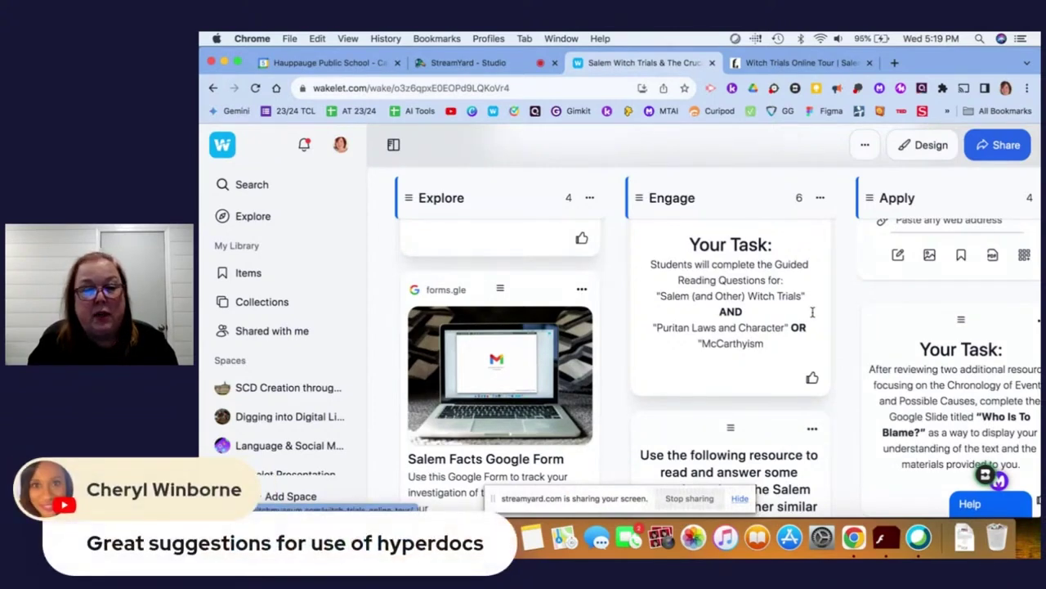
{"action": "scroll", "coordinate": [812, 311], "scroll_direction": "down", "scroll_amount": 5}
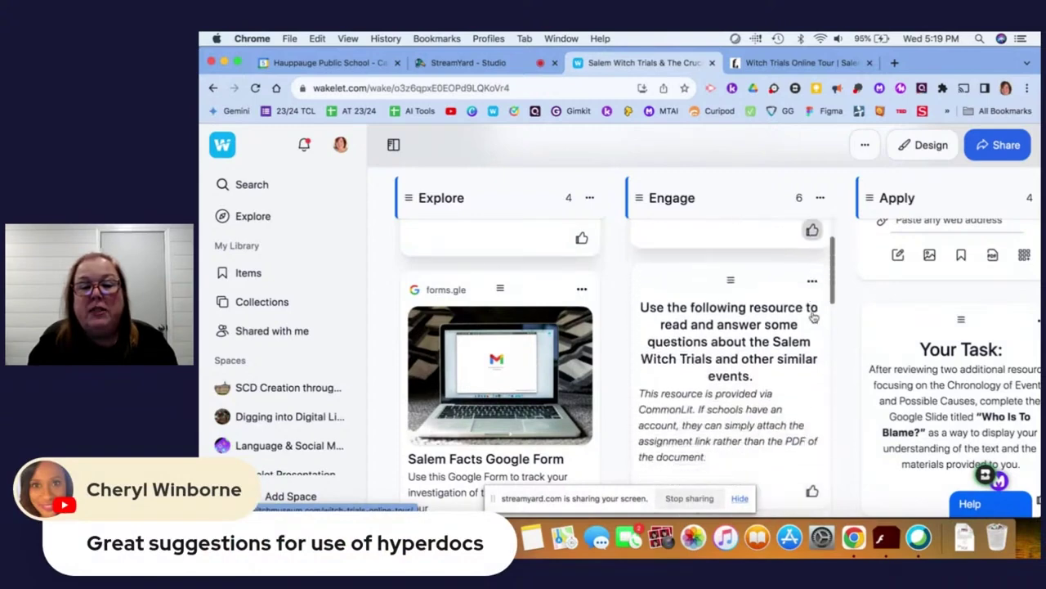
{"action": "scroll", "coordinate": [812, 311], "scroll_direction": "down", "scroll_amount": 6}
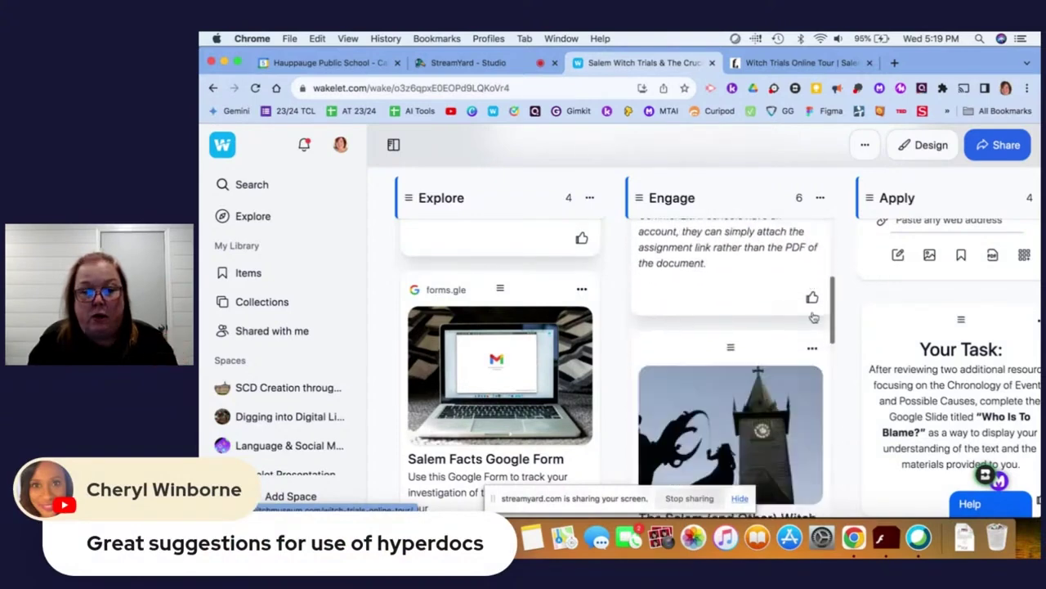
{"action": "scroll", "coordinate": [813, 317], "scroll_direction": "down", "scroll_amount": 1}
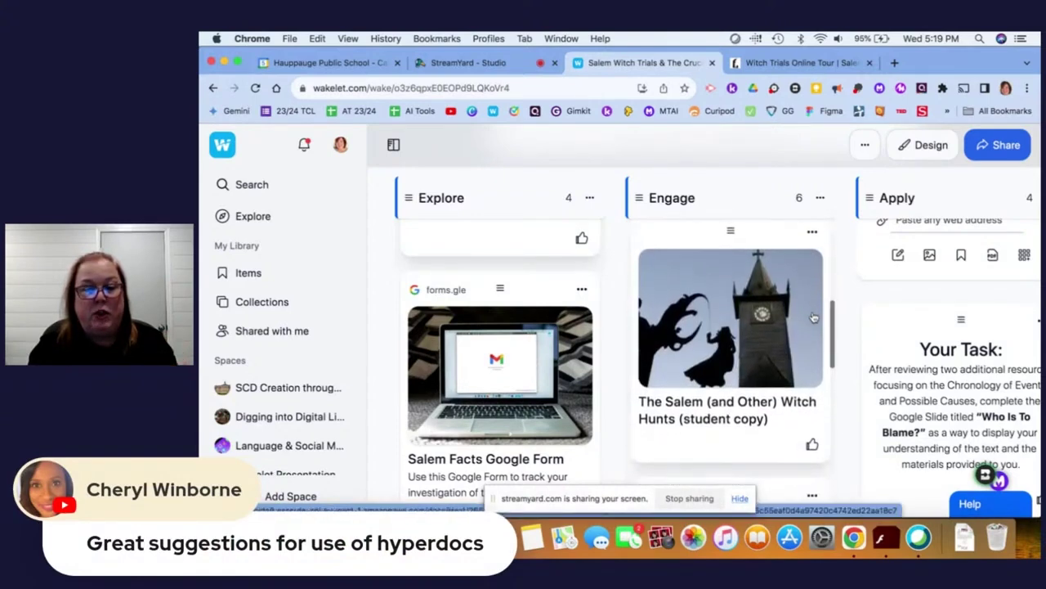
{"action": "scroll", "coordinate": [813, 318], "scroll_direction": "up", "scroll_amount": 5}
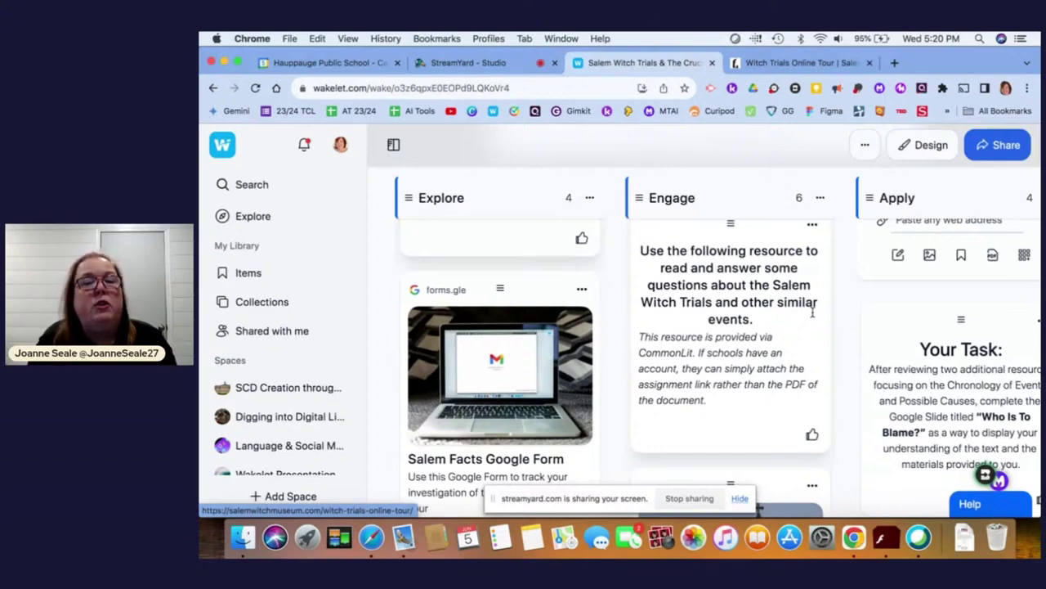
{"action": "scroll", "coordinate": [813, 310], "scroll_direction": "down", "scroll_amount": 5}
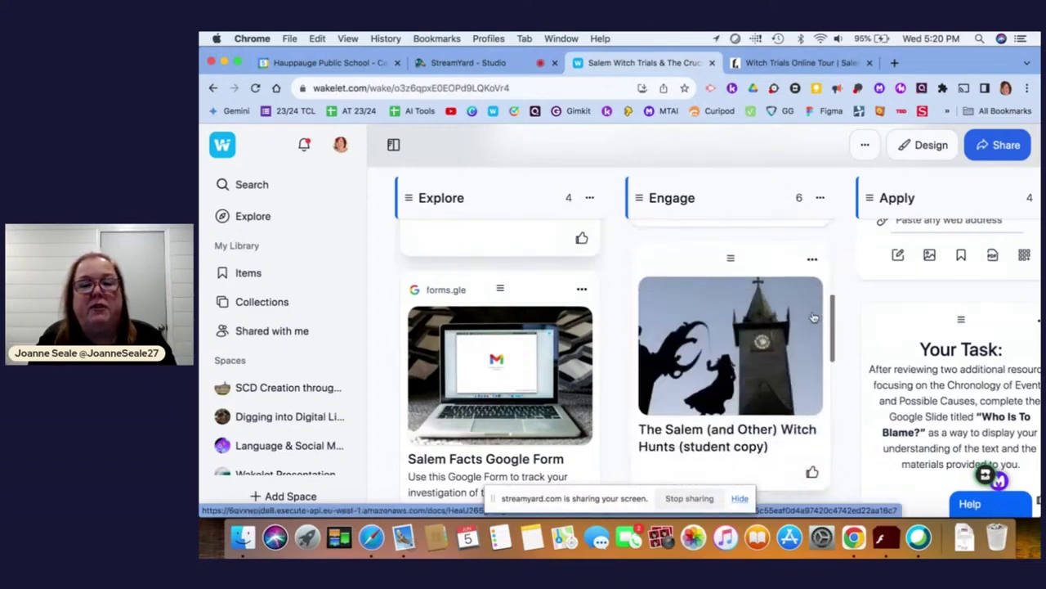
{"action": "scroll", "coordinate": [814, 317], "scroll_direction": "down", "scroll_amount": 2}
{"action": "scroll", "coordinate": [813, 317], "scroll_direction": "down", "scroll_amount": 2}
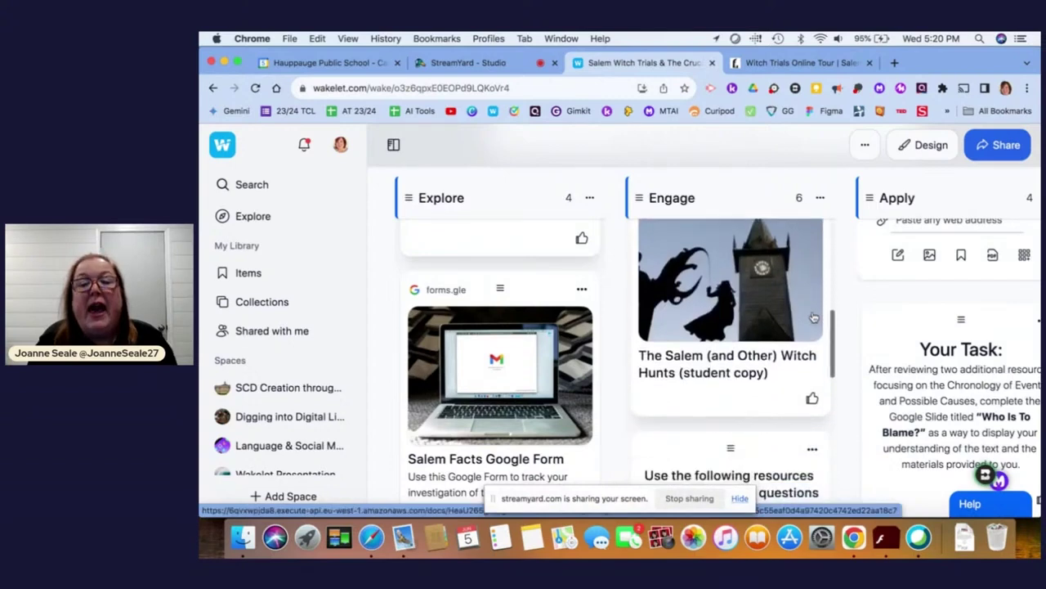
Review the Engage column's instructions and student readings for the Puritan Laws or McCarthyism choice, and return to the column's task.
{"action": "scroll", "coordinate": [813, 317], "scroll_direction": "down", "scroll_amount": 5}
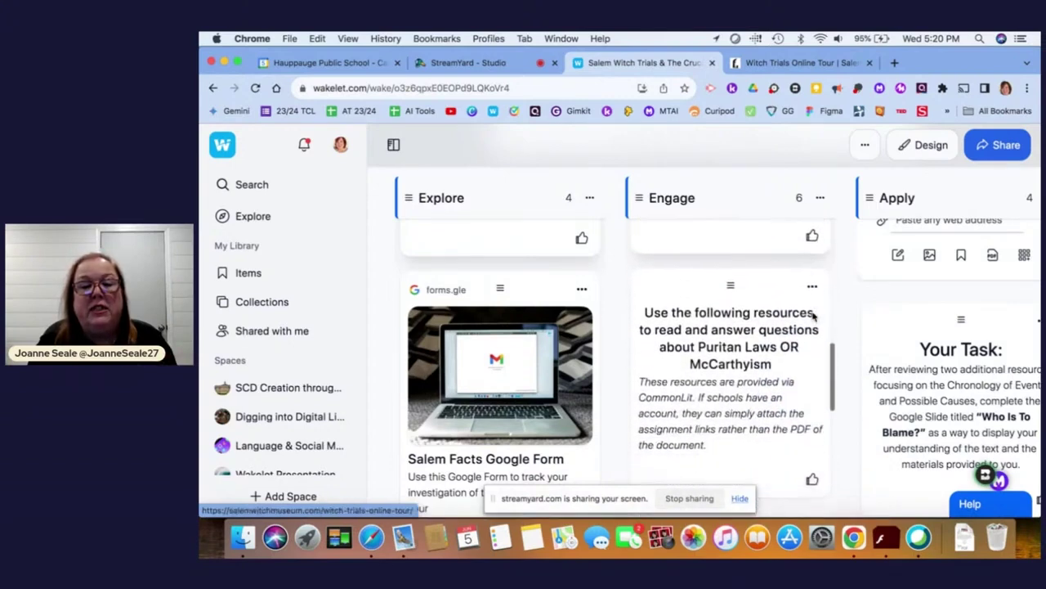
{"action": "scroll", "coordinate": [813, 315], "scroll_direction": "down", "scroll_amount": 2}
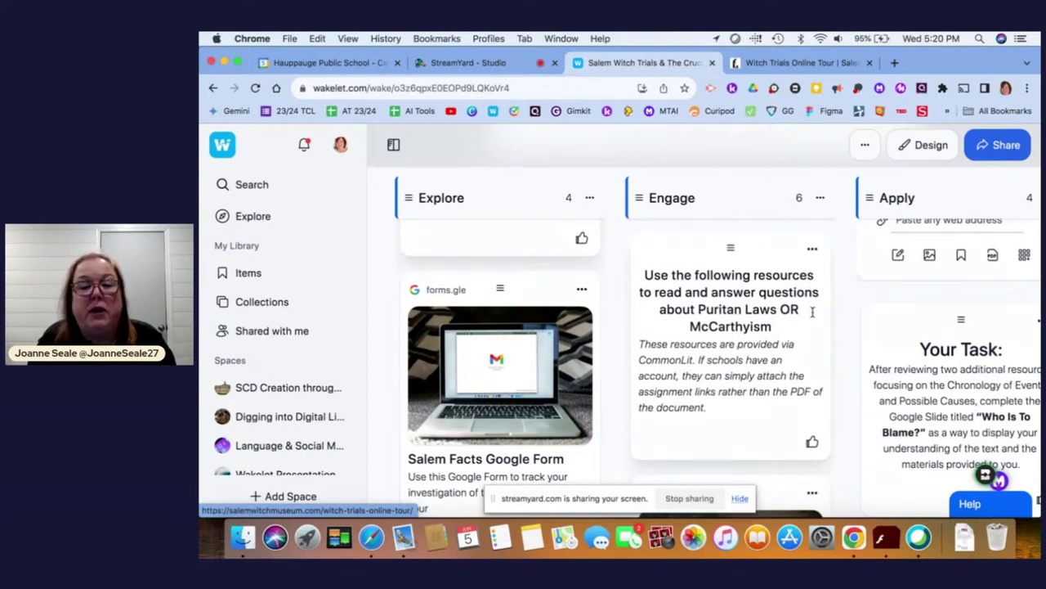
{"action": "scroll", "coordinate": [813, 312], "scroll_direction": "down", "scroll_amount": 1}
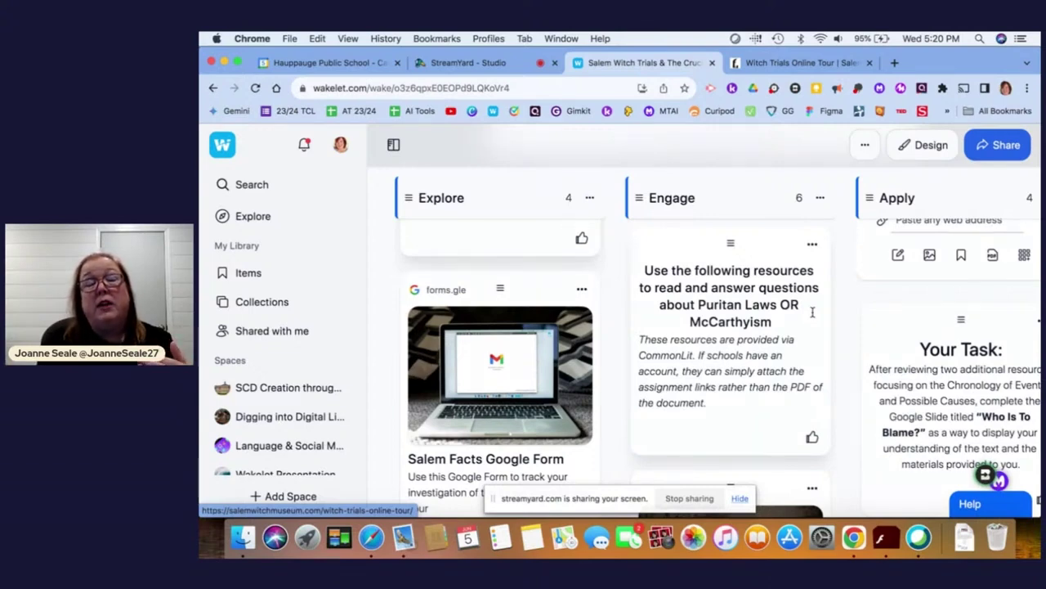
{"action": "scroll", "coordinate": [812, 313], "scroll_direction": "down", "scroll_amount": 5}
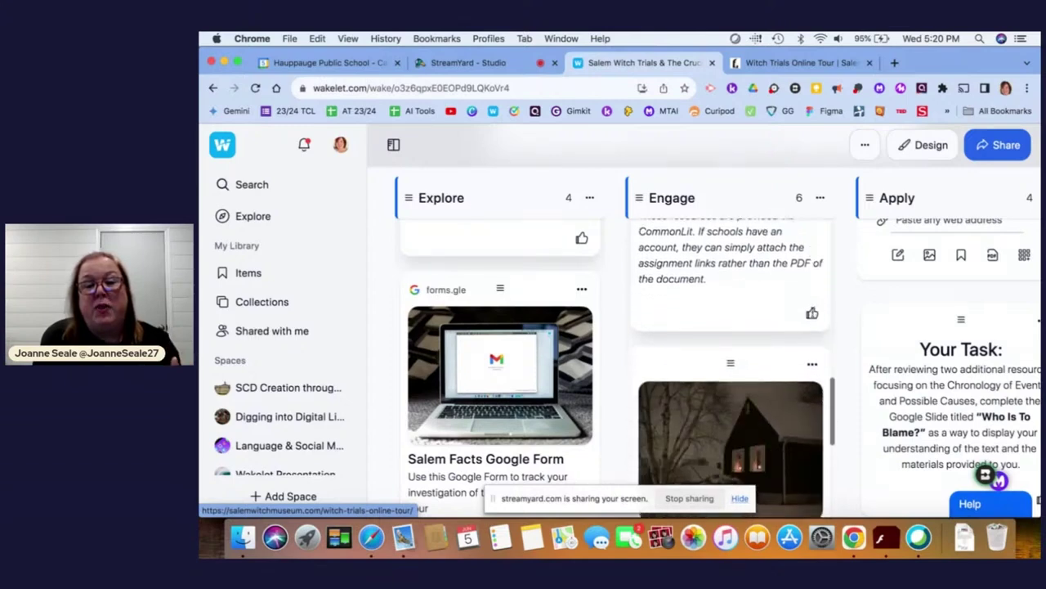
{"action": "scroll", "coordinate": [814, 317], "scroll_direction": "down", "scroll_amount": 5}
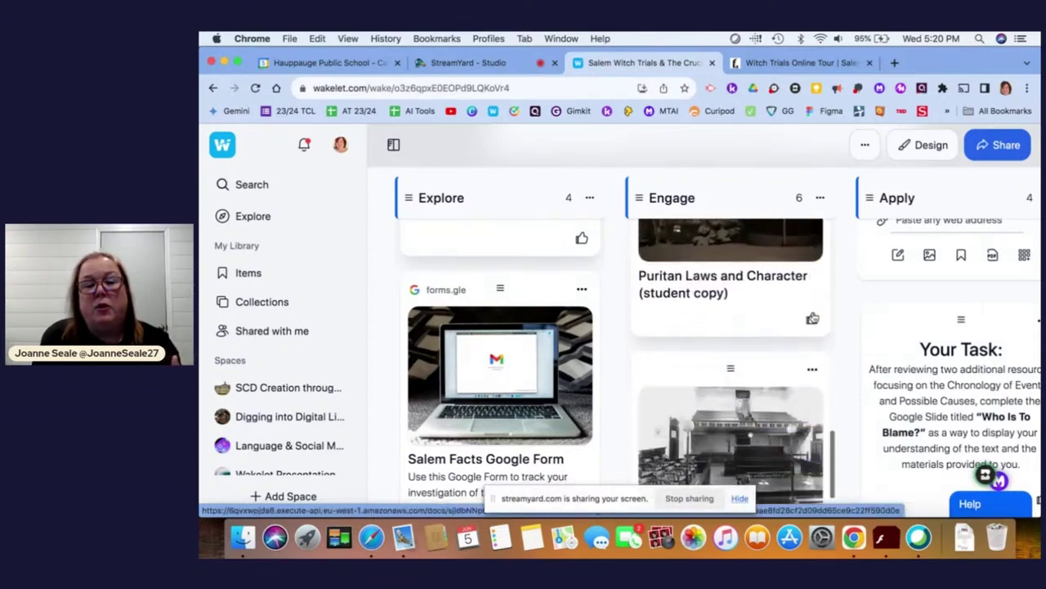
{"action": "scroll", "coordinate": [813, 317], "scroll_direction": "up", "scroll_amount": 6}
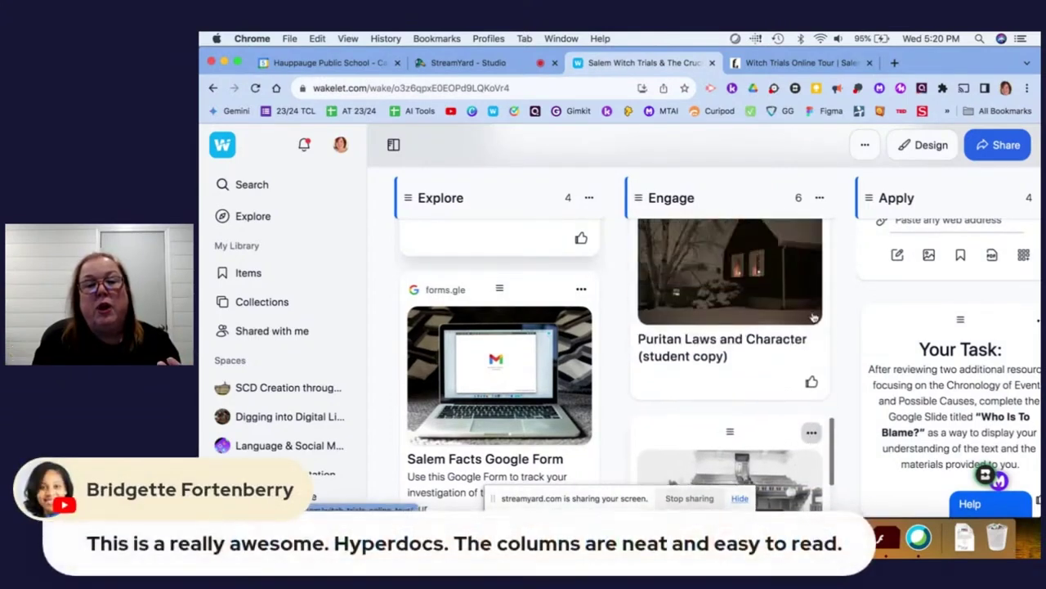
{"action": "scroll", "coordinate": [812, 312], "scroll_direction": "up", "scroll_amount": 8}
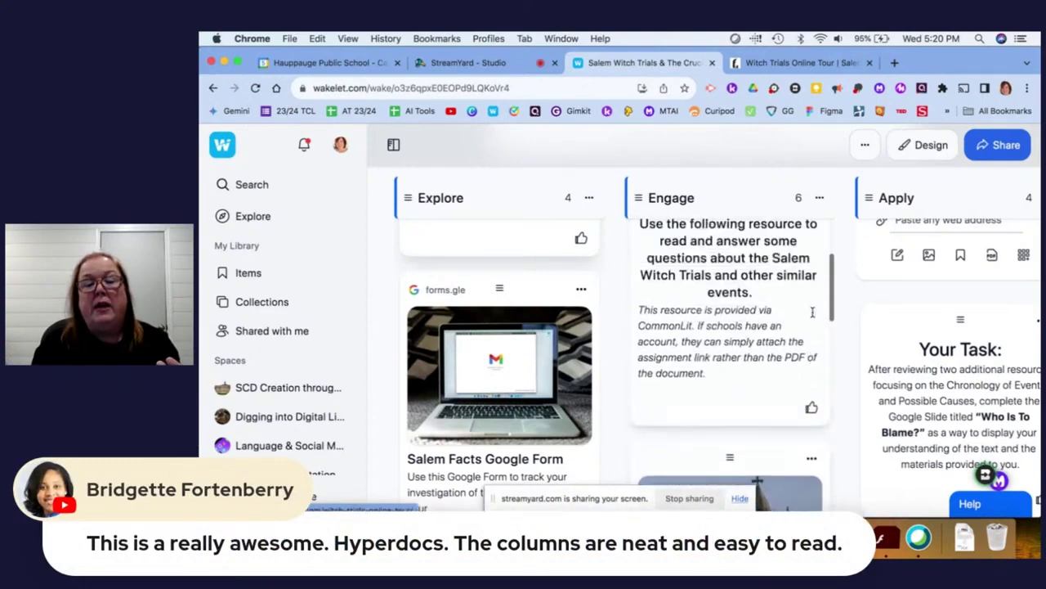
{"action": "scroll", "coordinate": [811, 312], "scroll_direction": "up", "scroll_amount": 1}
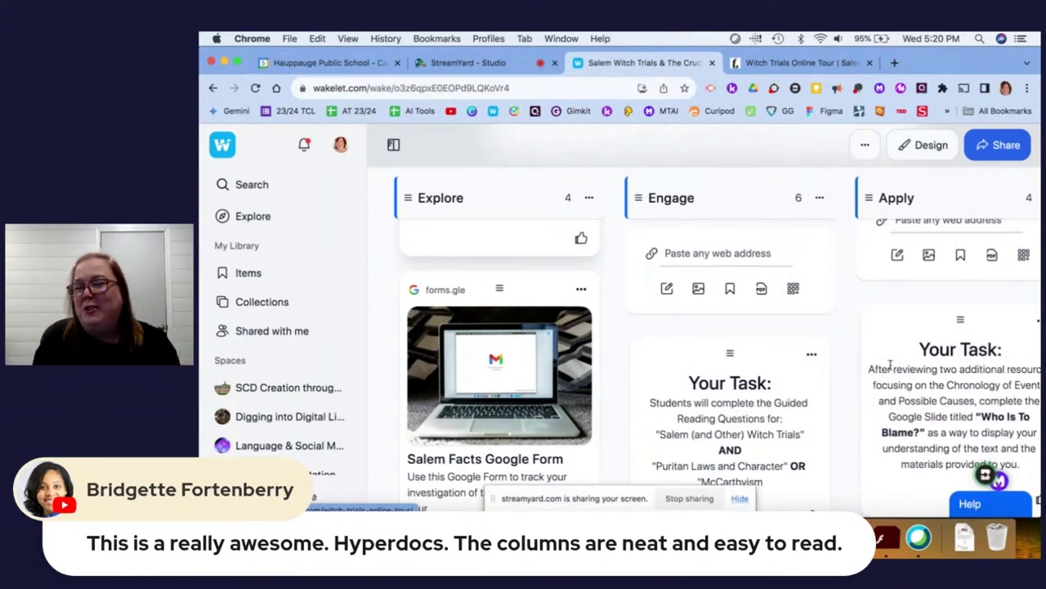
Review the Apply column's task, the "Chronology of Events - Salem Witch Trials" link and the "List of 5 Possible Causes" link.
{"action": "scroll", "coordinate": [920, 377], "scroll_direction": "right", "scroll_amount": 5}
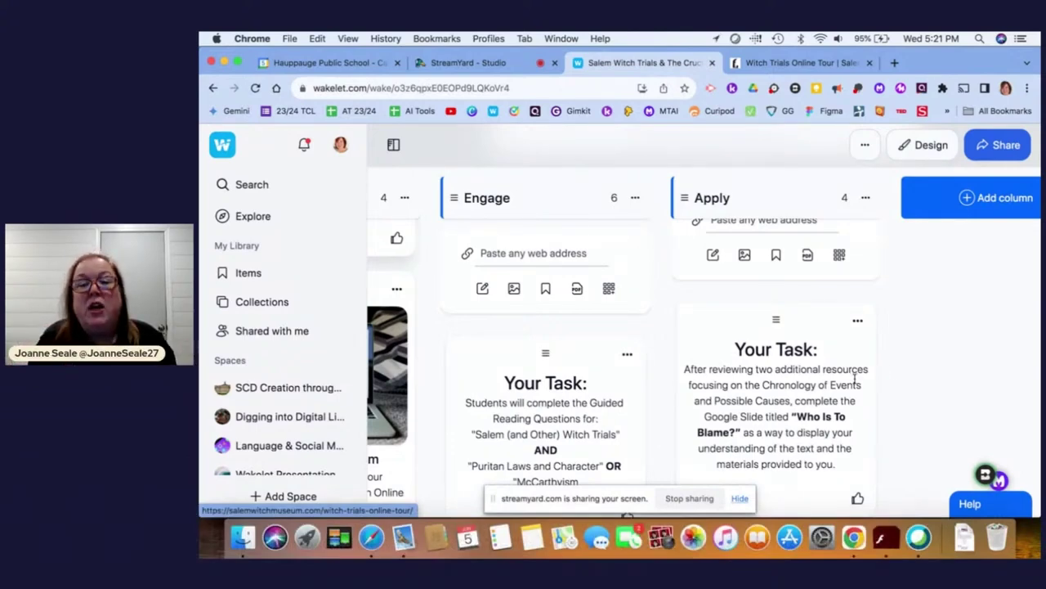
{"action": "scroll", "coordinate": [841, 392], "scroll_direction": "down", "scroll_amount": 1}
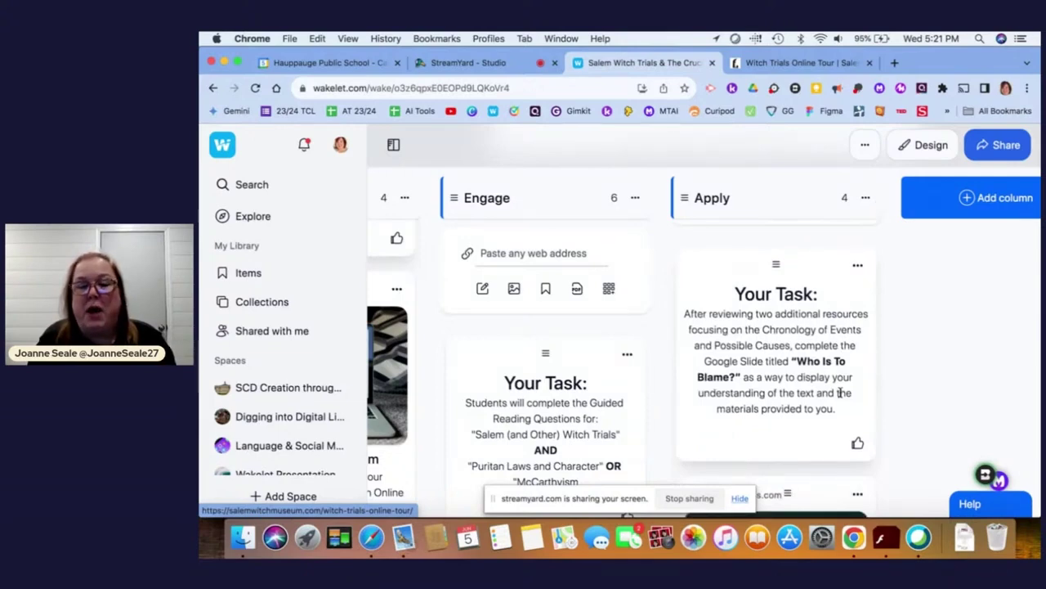
{"action": "scroll", "coordinate": [840, 394], "scroll_direction": "down", "scroll_amount": 5}
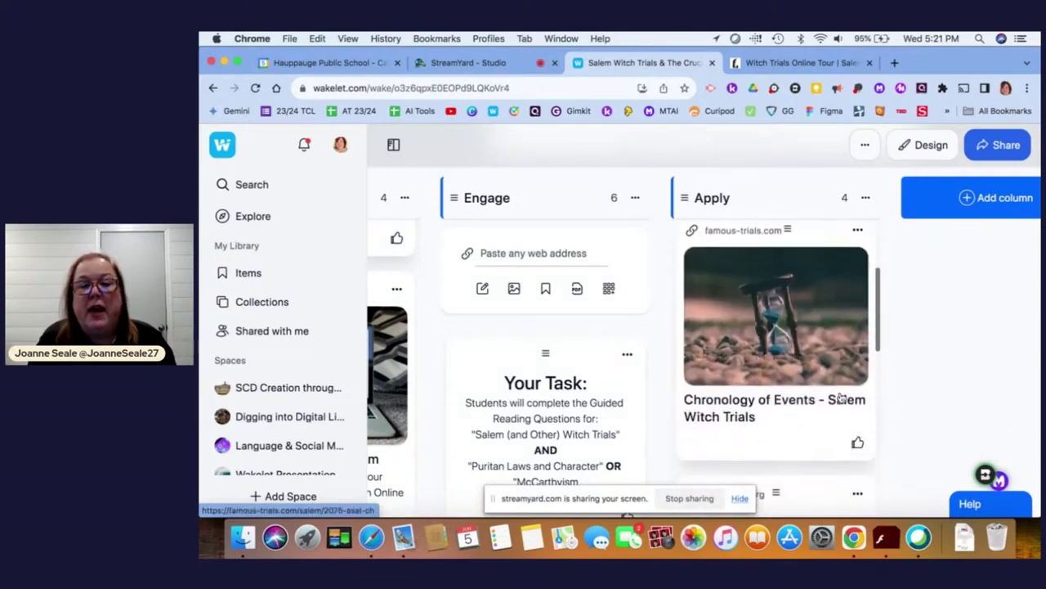
{"action": "scroll", "coordinate": [840, 397], "scroll_direction": "down", "scroll_amount": 5}
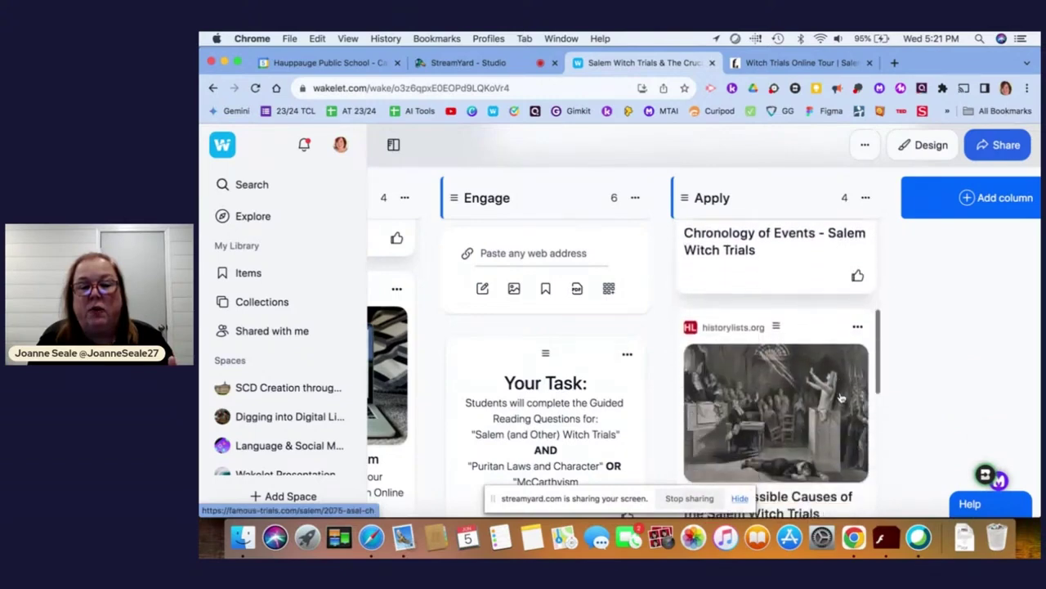
{"action": "scroll", "coordinate": [840, 396], "scroll_direction": "down", "scroll_amount": 4}
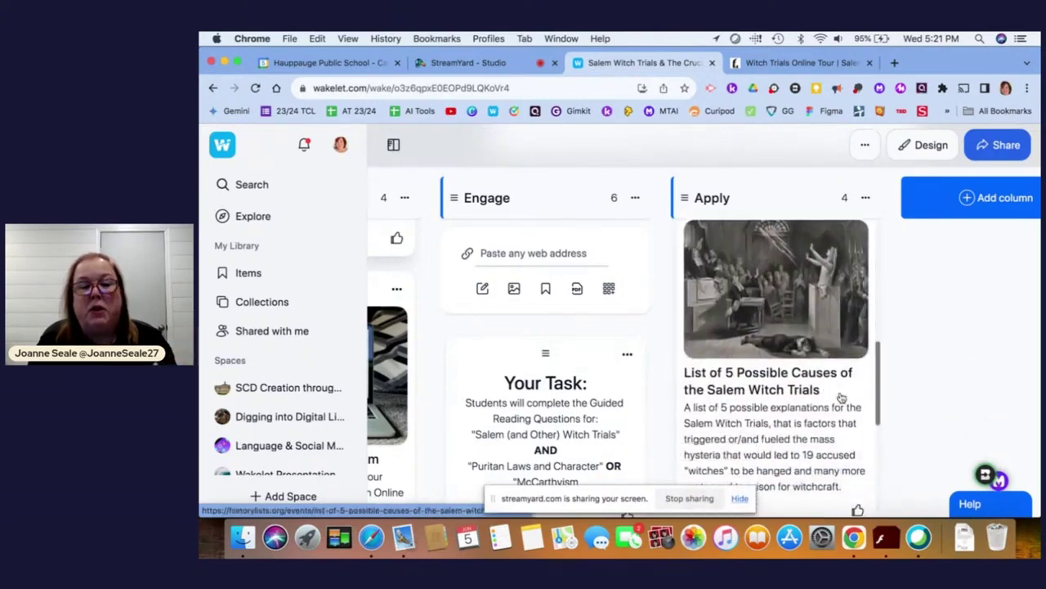
{"action": "scroll", "coordinate": [841, 397], "scroll_direction": "up", "scroll_amount": 5}
{"action": "scroll", "coordinate": [842, 395], "scroll_direction": "down", "scroll_amount": 2}
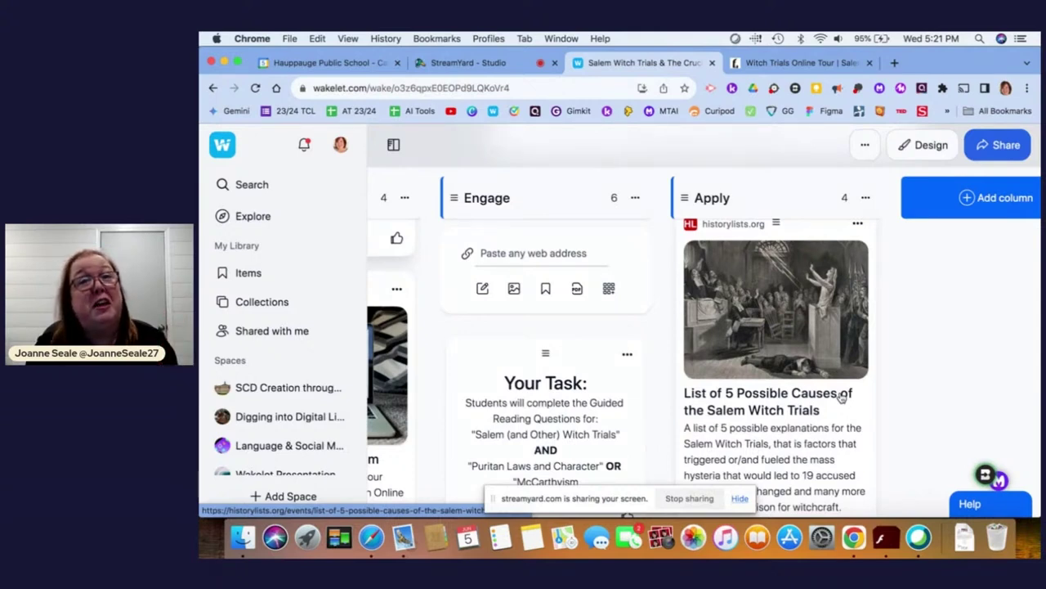
Examine the "Who is to Blame?" Google Slides item and its description, and return to the start of the Apply column.
{"action": "scroll", "coordinate": [842, 397], "scroll_direction": "down", "scroll_amount": 5}
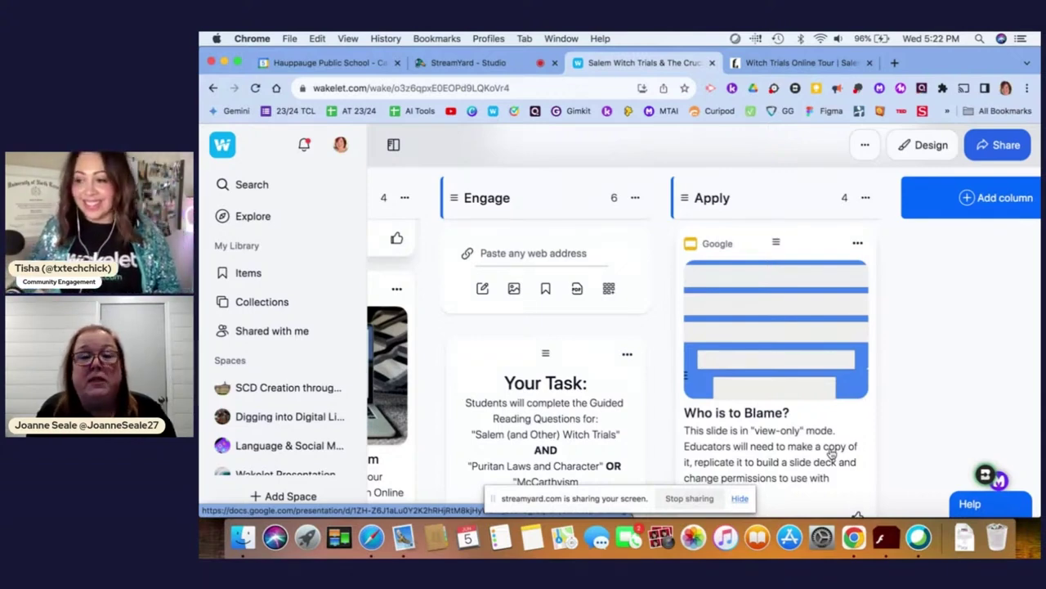
{"action": "scroll", "coordinate": [831, 454], "scroll_direction": "down", "scroll_amount": 2}
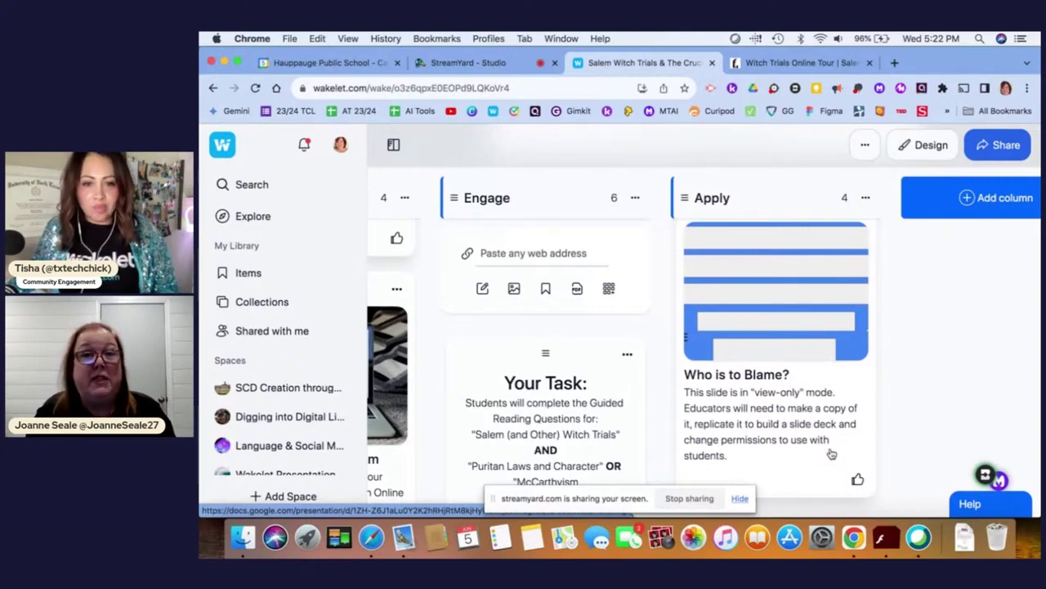
{"action": "scroll", "coordinate": [832, 454], "scroll_direction": "up", "scroll_amount": 2}
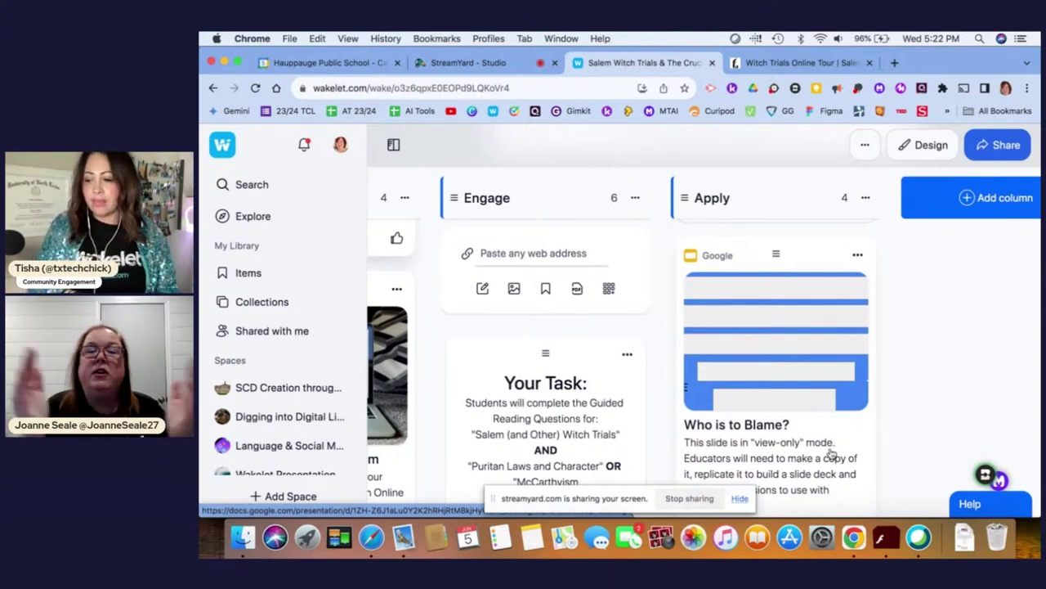
{"action": "scroll", "coordinate": [831, 453], "scroll_direction": "up", "scroll_amount": 5}
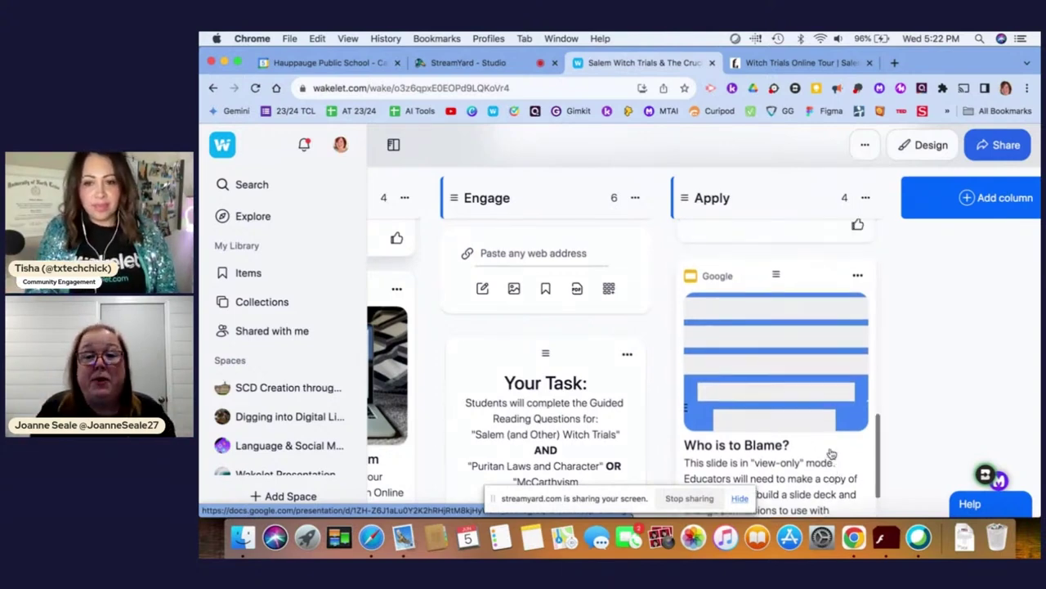
{"action": "scroll", "coordinate": [832, 454], "scroll_direction": "up", "scroll_amount": 8}
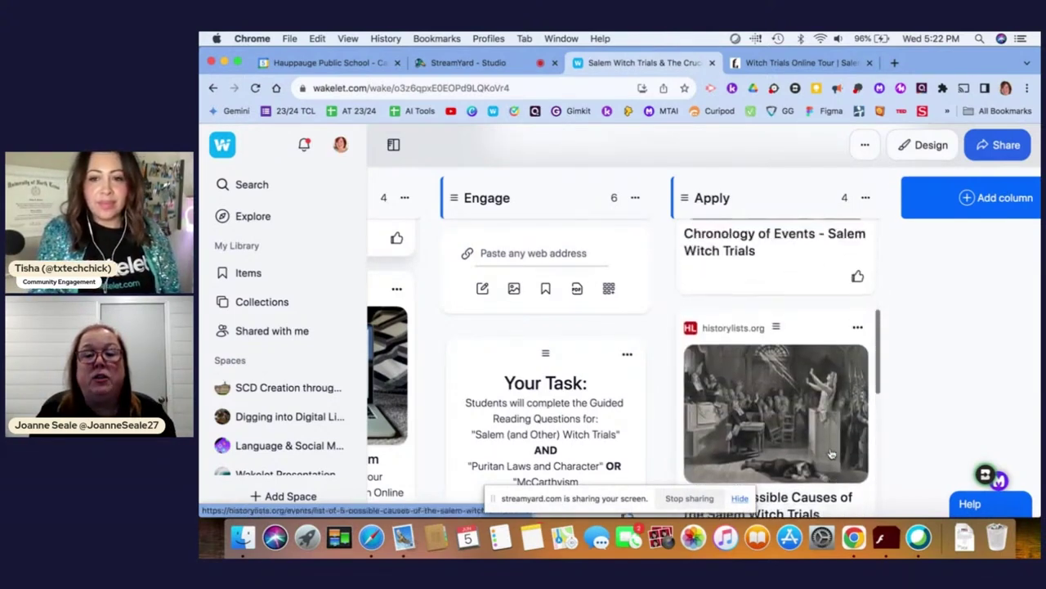
{"action": "scroll", "coordinate": [832, 454], "scroll_direction": "up", "scroll_amount": 2}
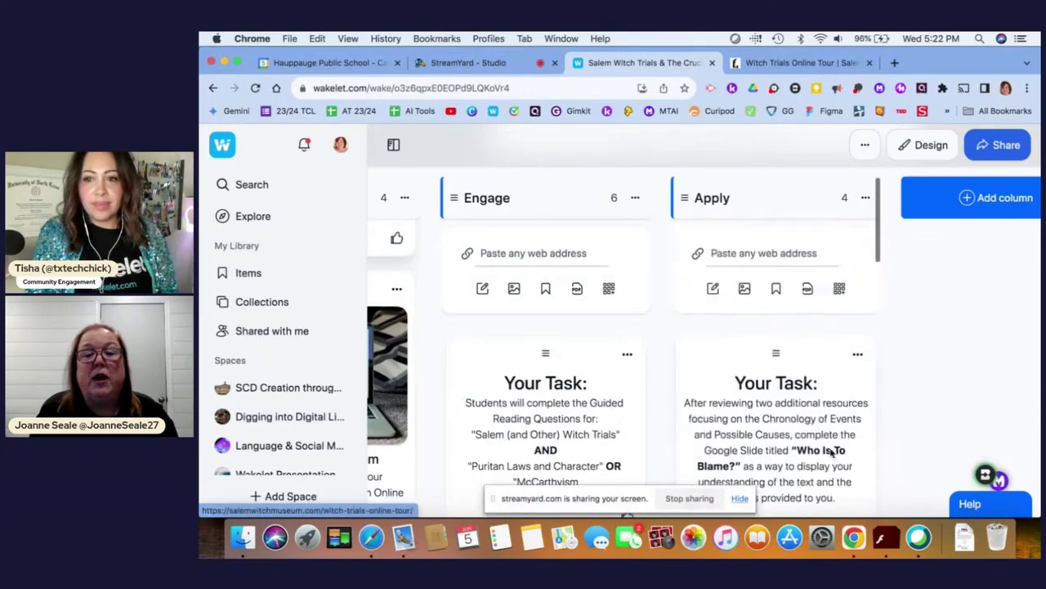
Close the Witch Trials Online Tour page and switch to the StreamYard studio.
{"action": "scroll", "coordinate": [834, 433], "scroll_direction": "left", "scroll_amount": 2}
{"action": "scroll", "coordinate": [834, 433], "scroll_direction": "left", "scroll_amount": 5}
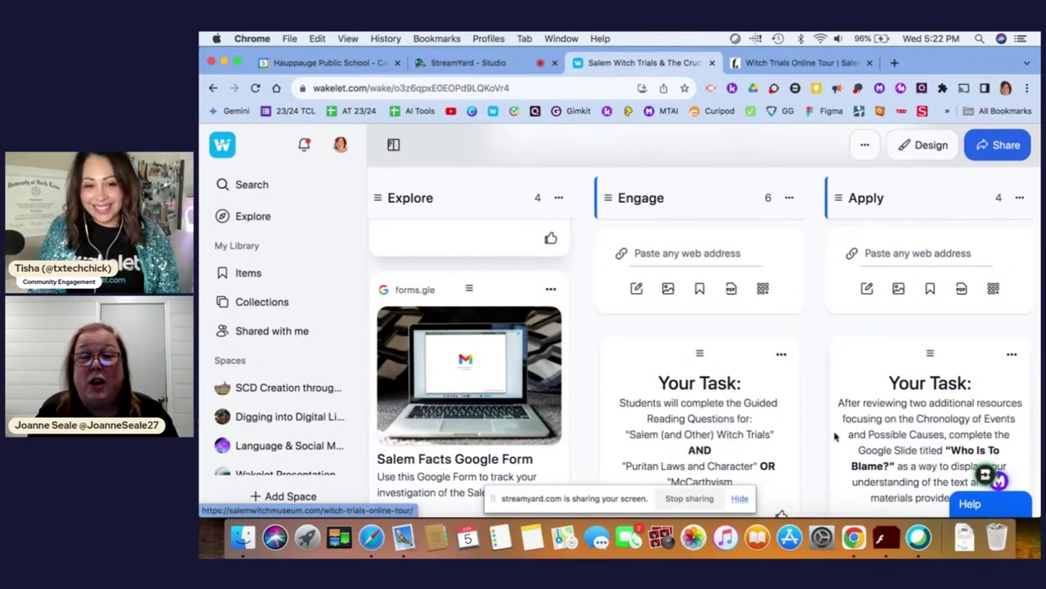
{"action": "left_click", "coordinate": [869, 64]}
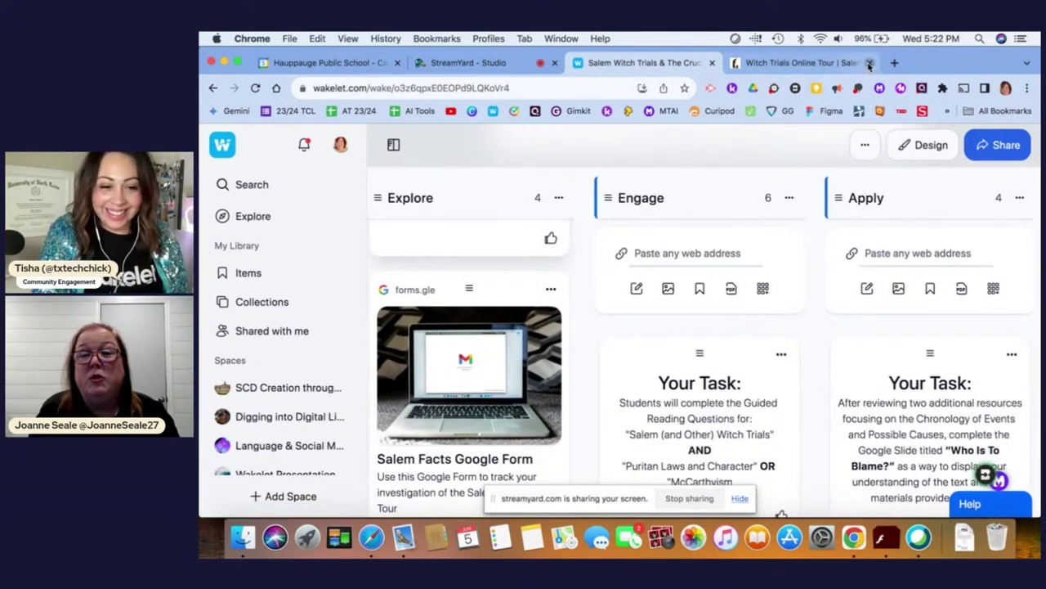
{"action": "left_click", "coordinate": [497, 65]}
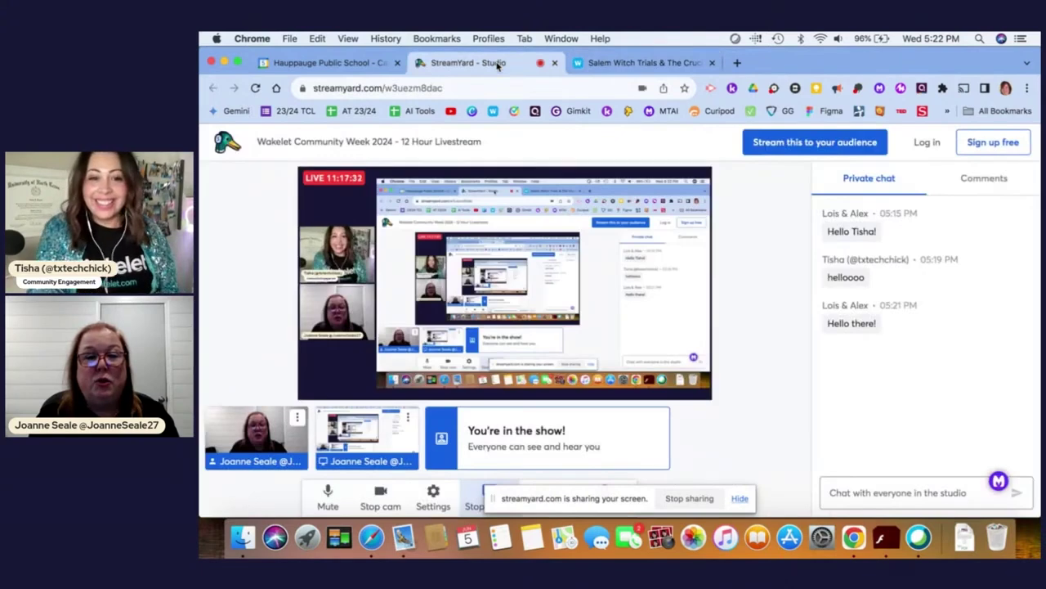